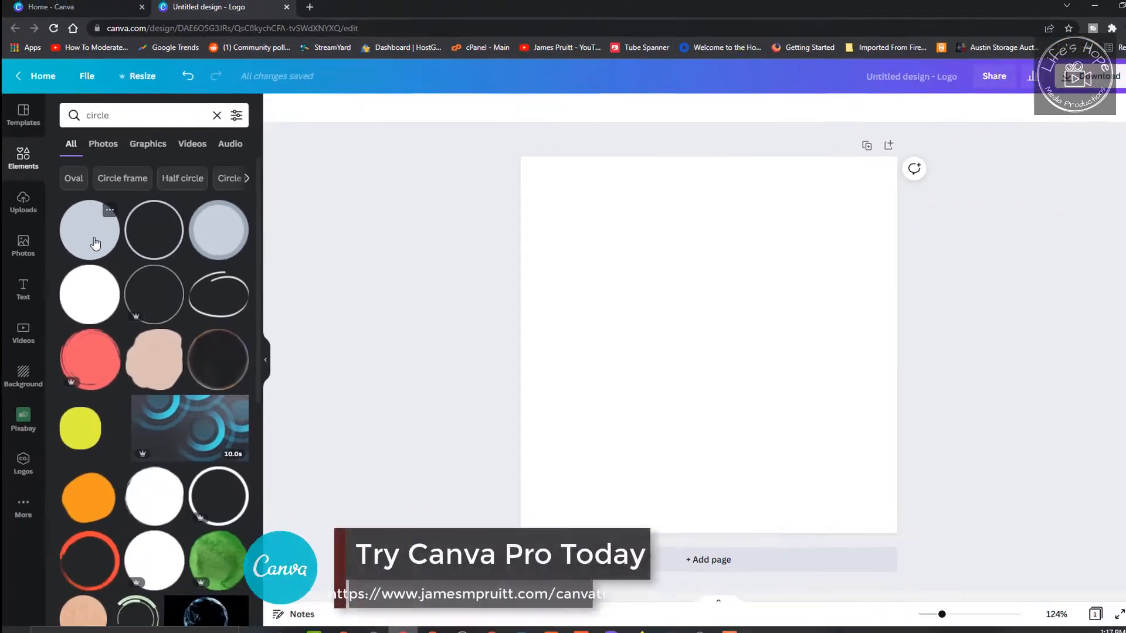
# - Add the grey circle with the darker ring from the circle results and enlarge it to nearly fill the page
pyautogui.click(212, 246)
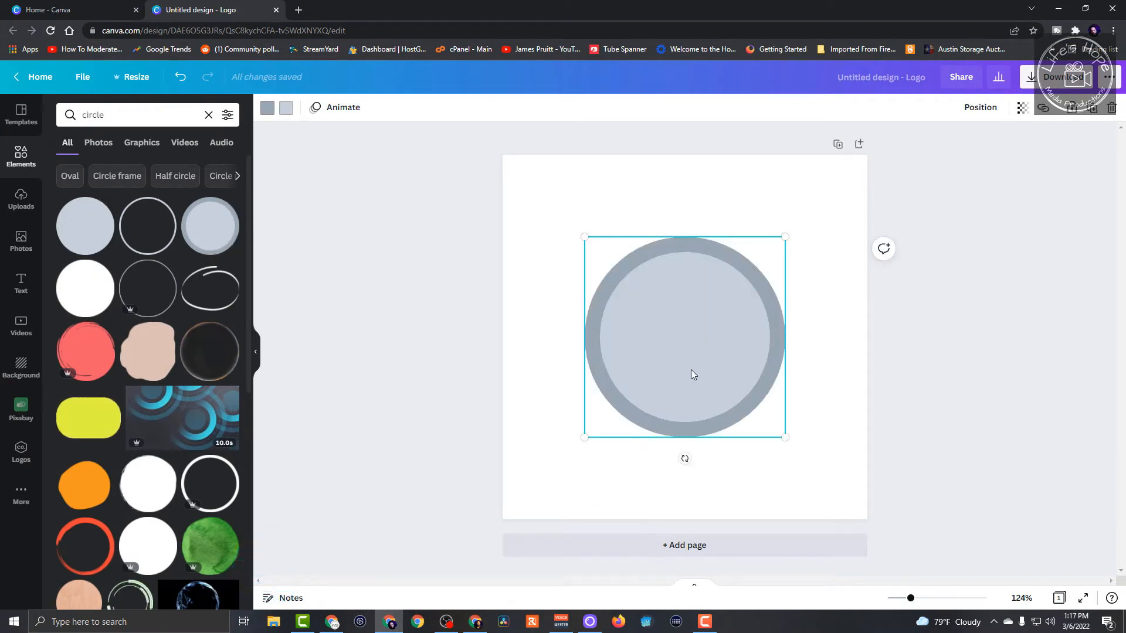
pyautogui.moveTo(588, 238); pyautogui.dragTo(465, 204)
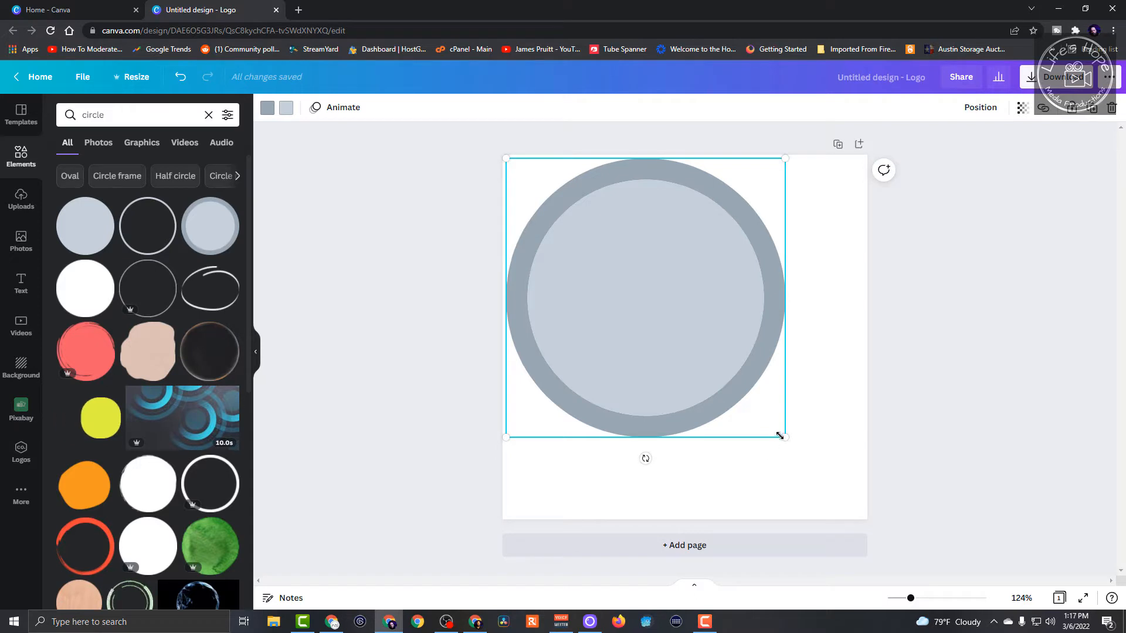
pyautogui.moveTo(787, 440); pyautogui.dragTo(862, 519)
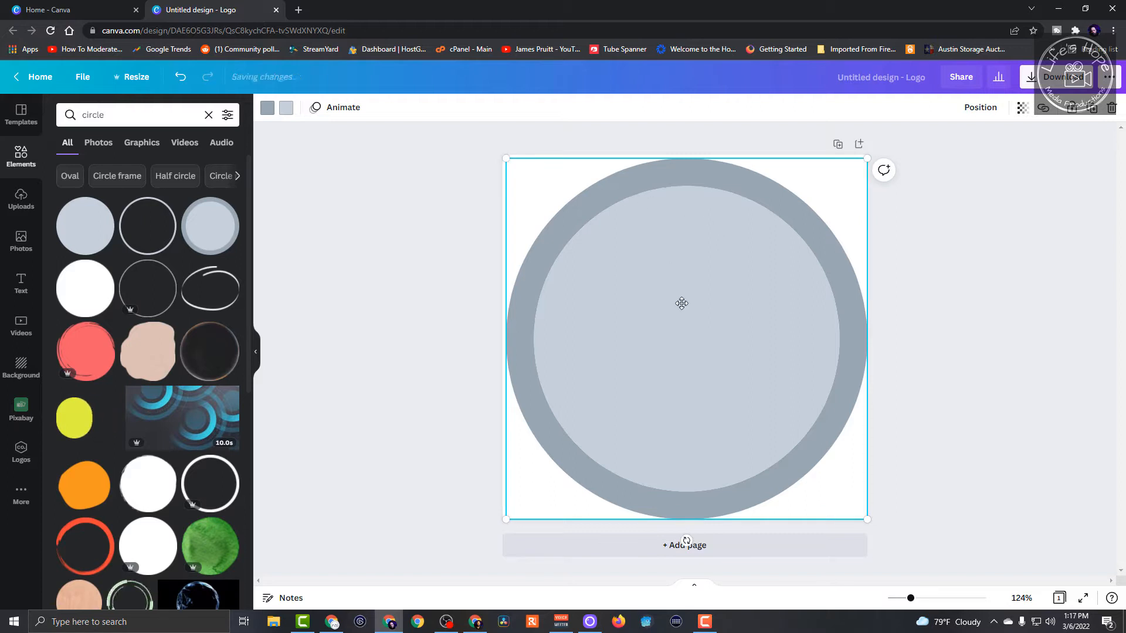
pyautogui.moveTo(680, 304); pyautogui.dragTo(683, 305)
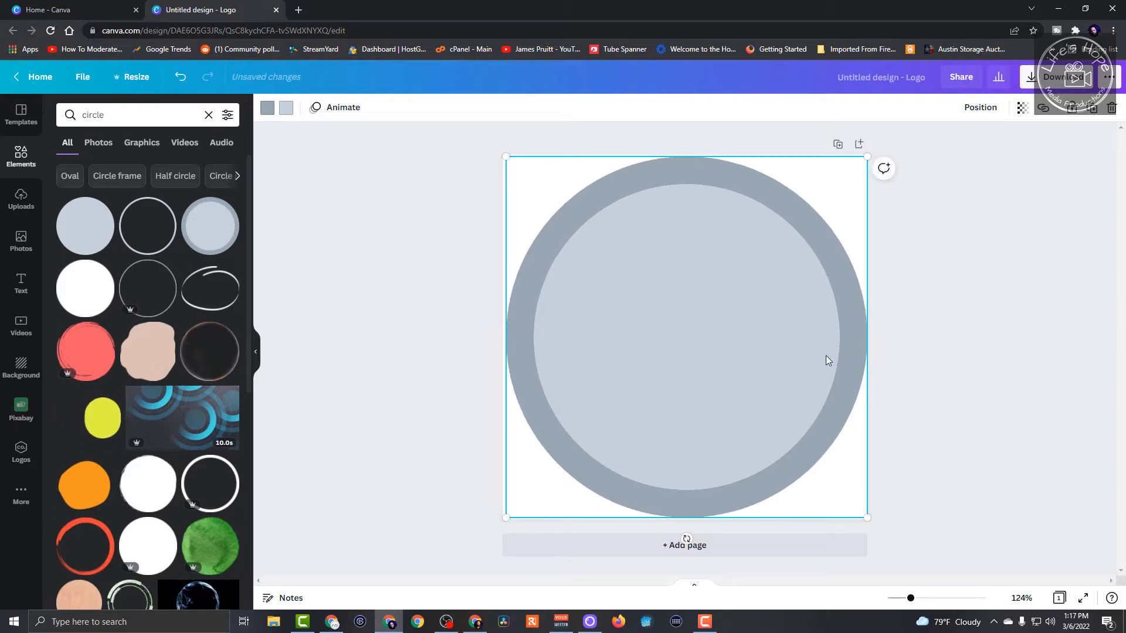
# - Color the circle's outer ring bright green and its inner disc dark green #043D08
pyautogui.click(268, 109)
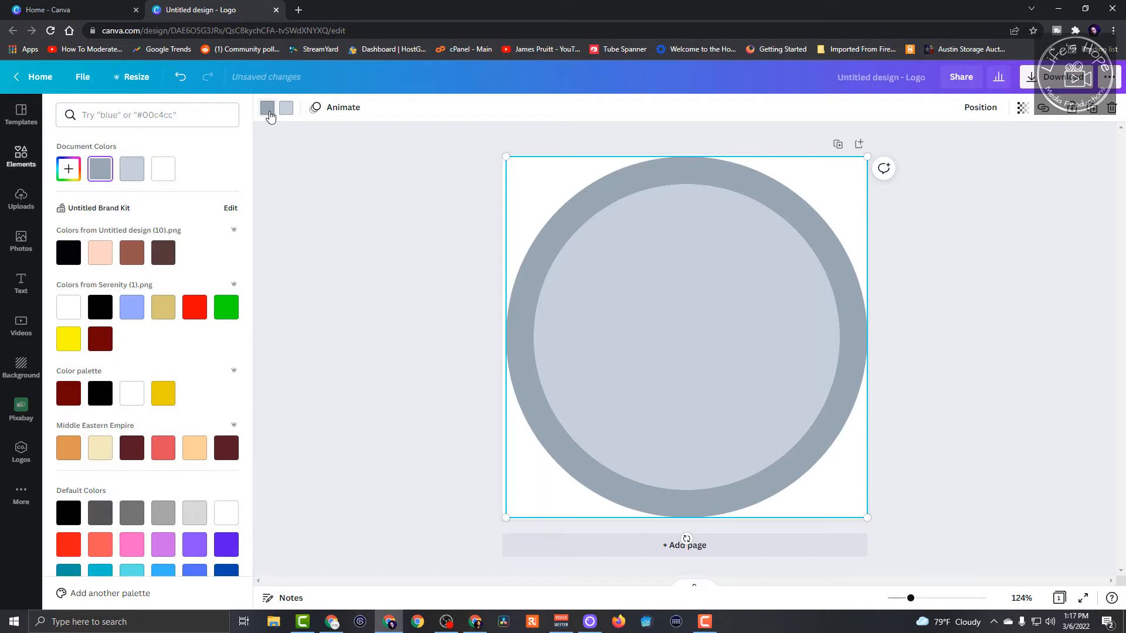
pyautogui.click(226, 307)
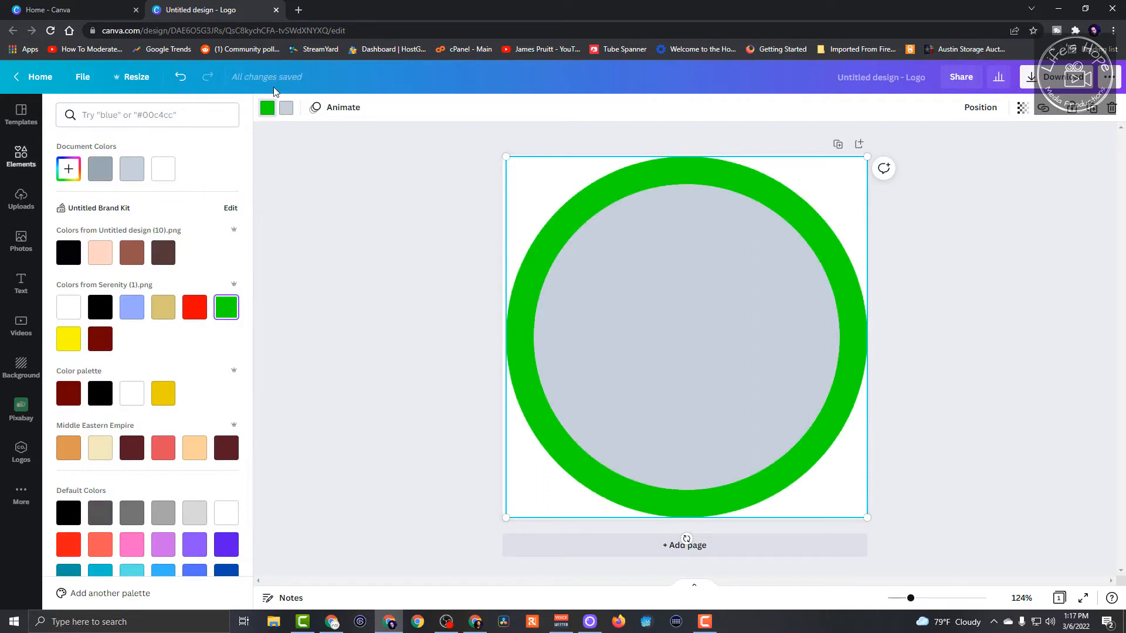
pyautogui.click(286, 109)
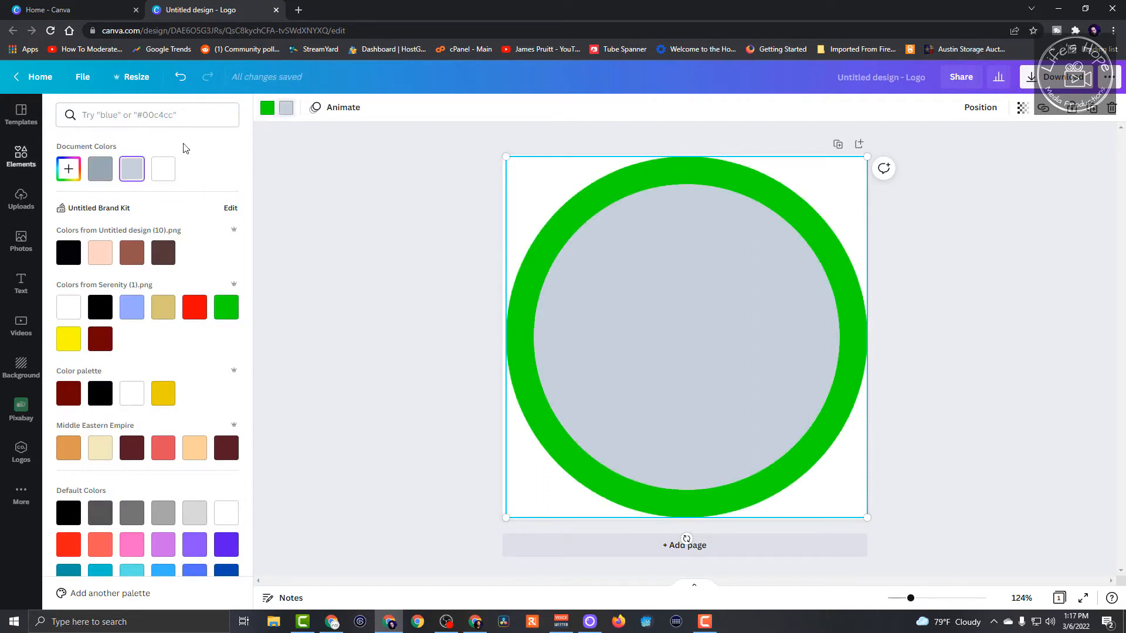
pyautogui.click(69, 169)
pyautogui.moveTo(155, 269); pyautogui.dragTo(121, 269)
pyautogui.moveTo(173, 218); pyautogui.dragTo(213, 245)
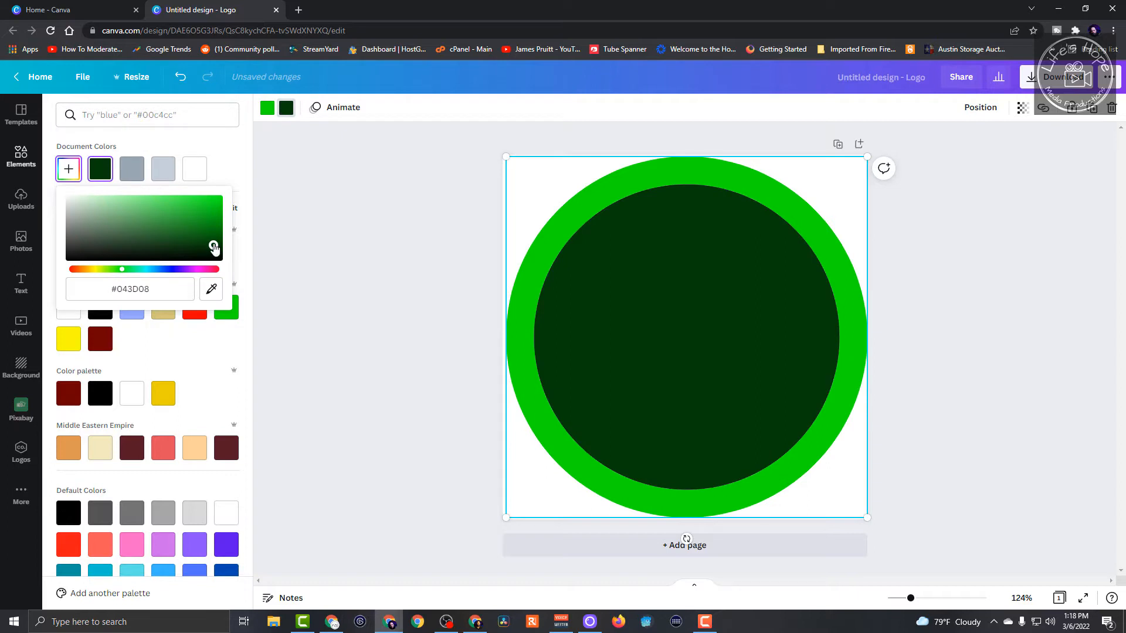
pyautogui.click(974, 419)
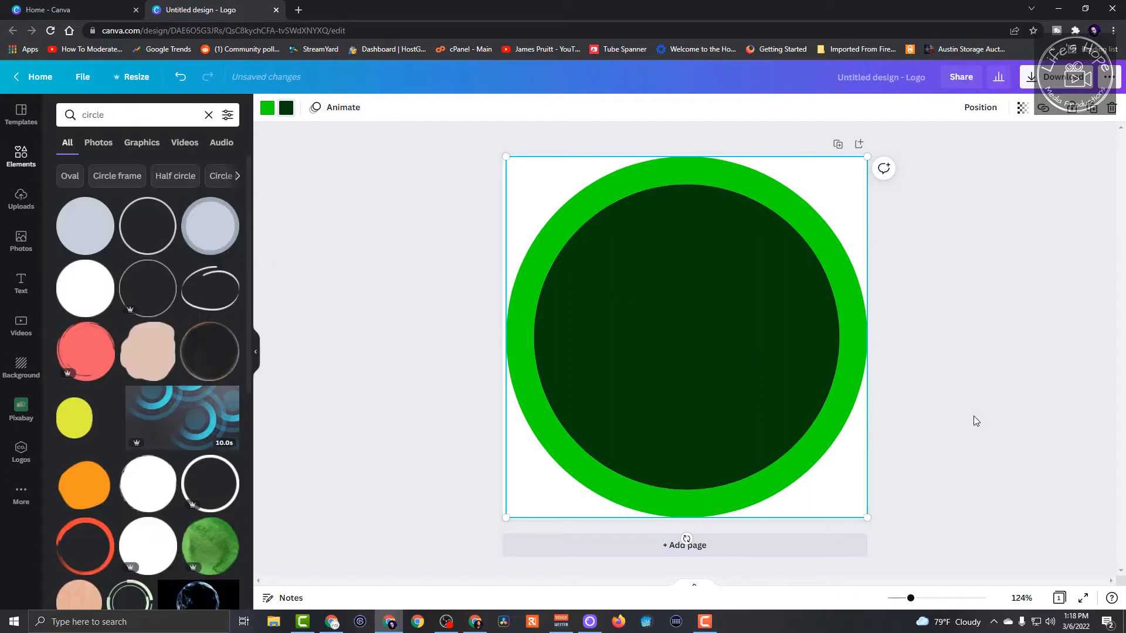
# - Shrink the green circle slightly so its outer edge sits inside the page borders
pyautogui.click(866, 517)
pyautogui.moveTo(867, 518); pyautogui.dragTo(861, 513)
pyautogui.click(1047, 401)
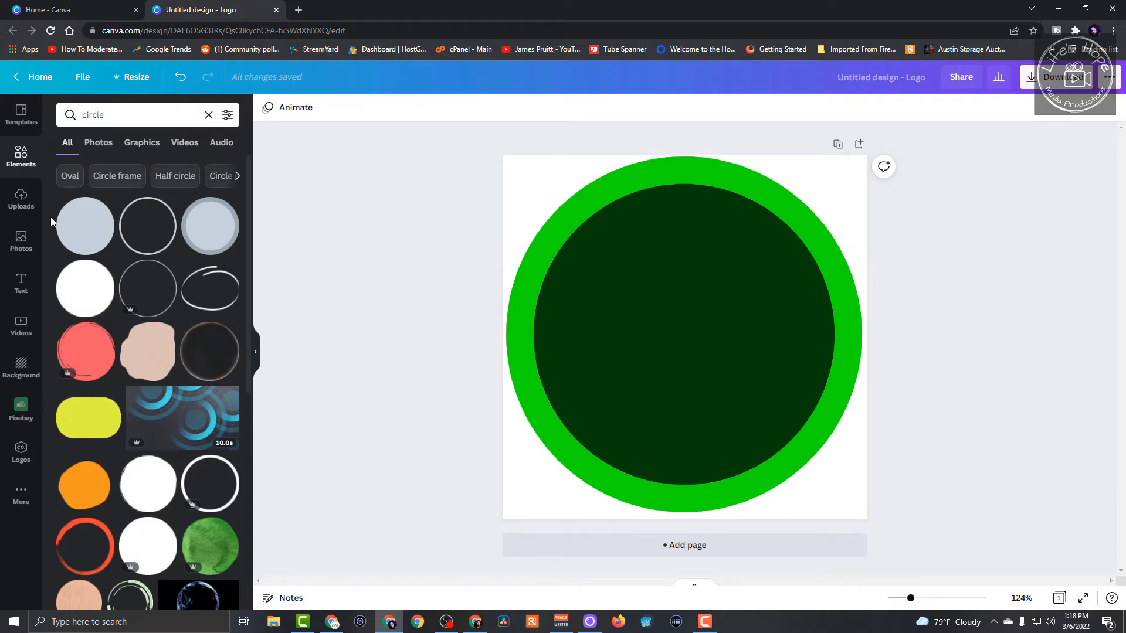
# - Place the round landscape picture frame from the recently used elements onto the green circle
pyautogui.click(23, 242)
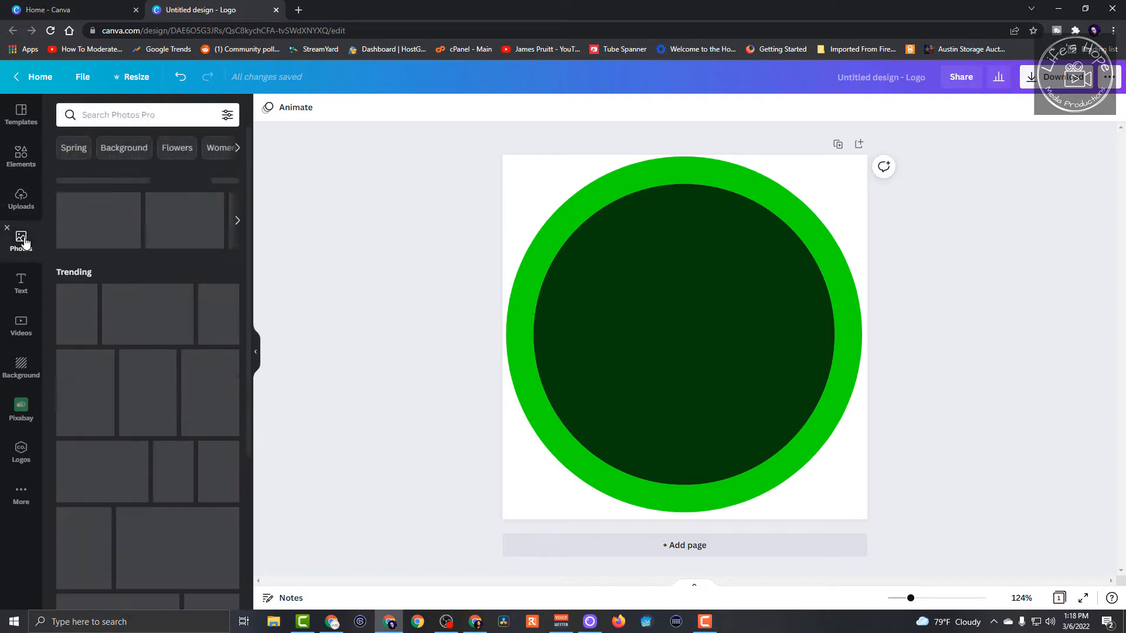
pyautogui.click(22, 165)
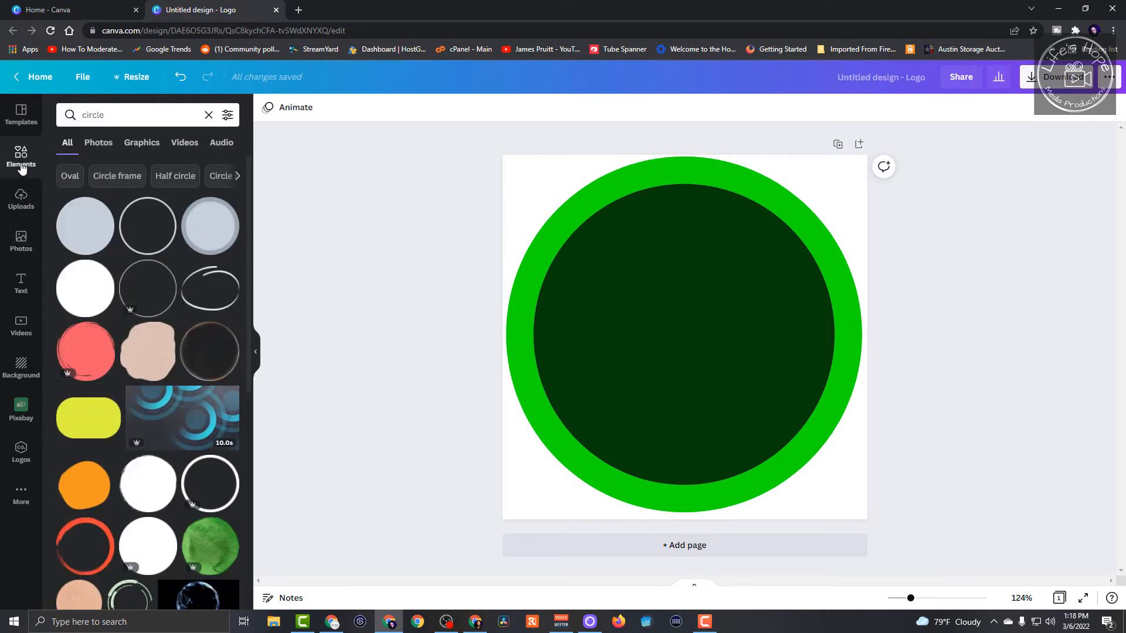
pyautogui.click(110, 115)
pyautogui.click(209, 116)
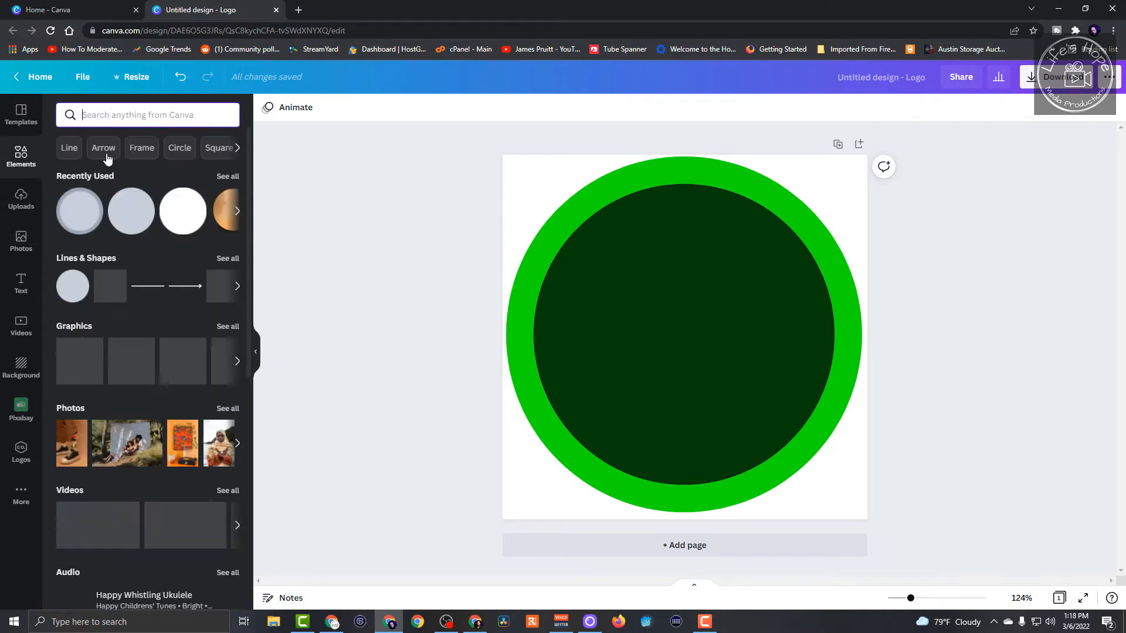
pyautogui.click(233, 177)
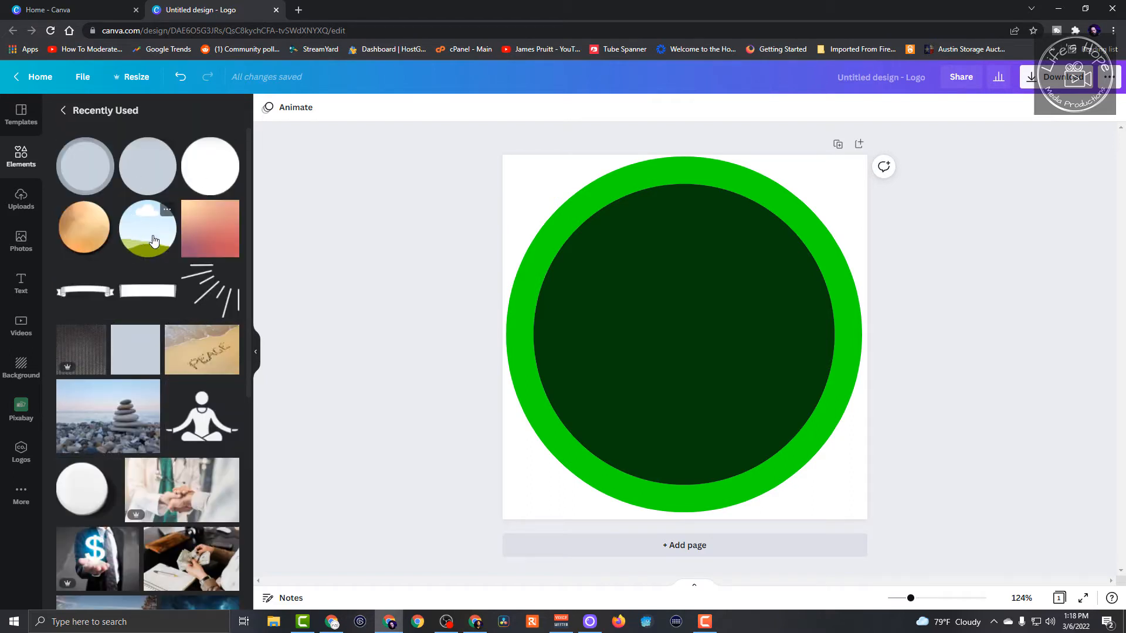
pyautogui.moveTo(153, 240); pyautogui.dragTo(610, 254)
# - Resize and align the round picture frame so it covers the dark green inner disc
pyautogui.moveTo(583, 217); pyautogui.dragTo(520, 213)
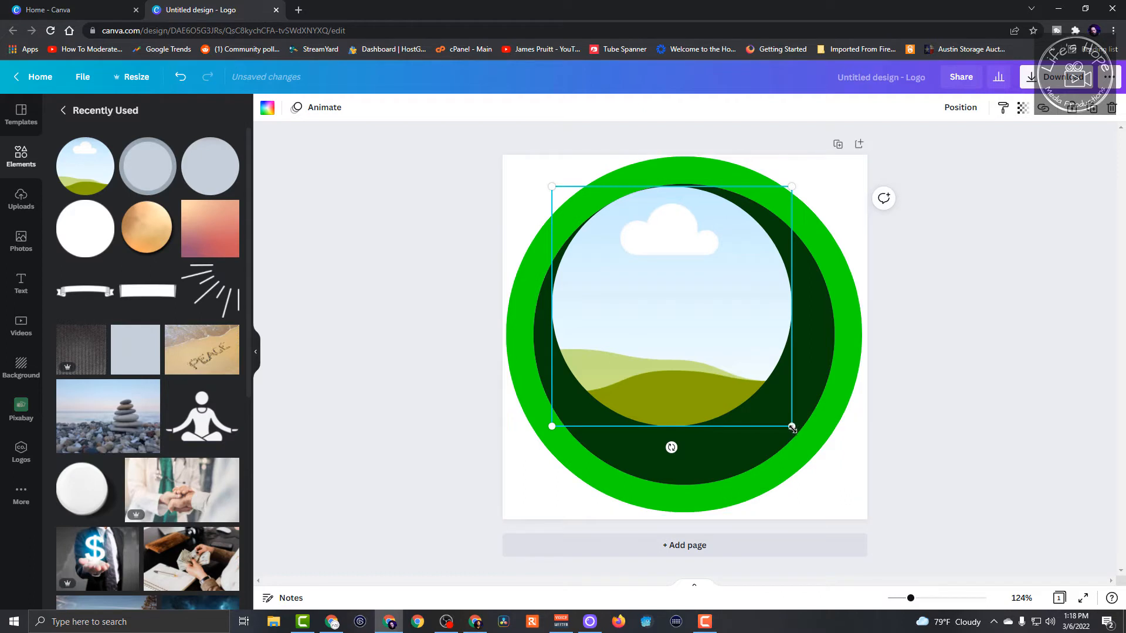
pyautogui.moveTo(791, 426); pyautogui.dragTo(829, 475)
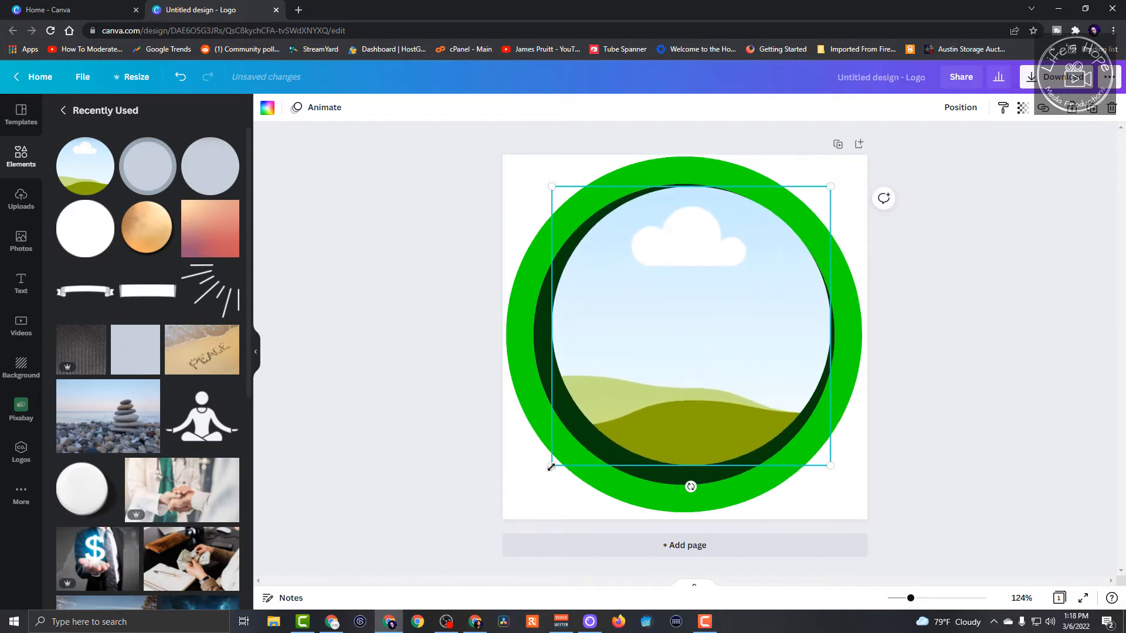
pyautogui.moveTo(551, 471); pyautogui.dragTo(533, 482)
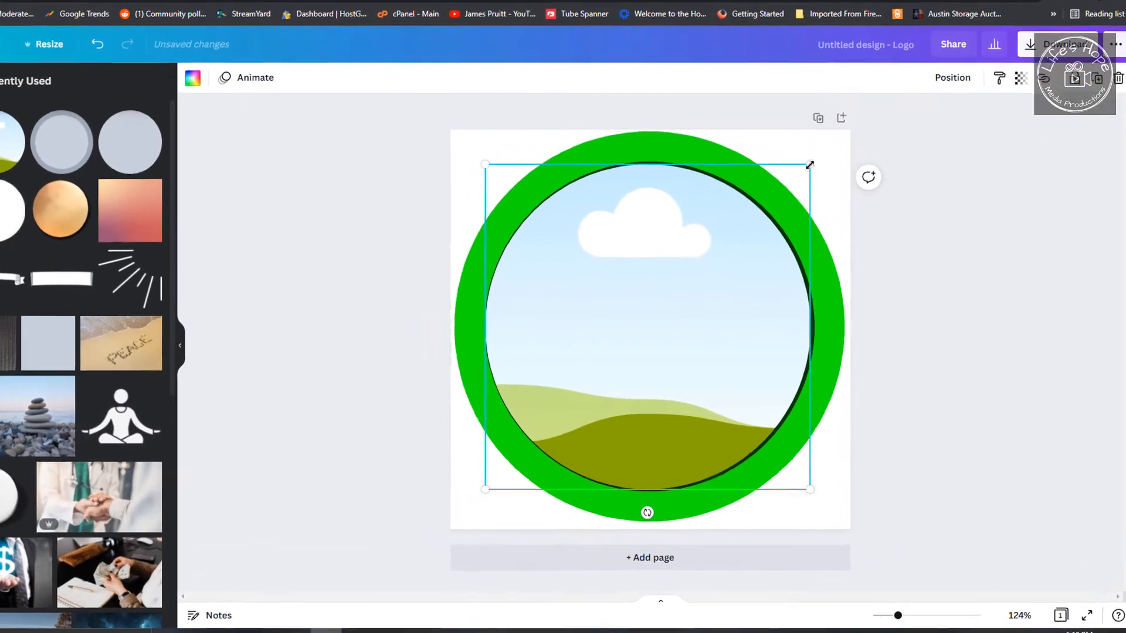
pyautogui.moveTo(835, 186); pyautogui.dragTo(830, 186)
pyautogui.moveTo(767, 116); pyautogui.dragTo(751, 96)
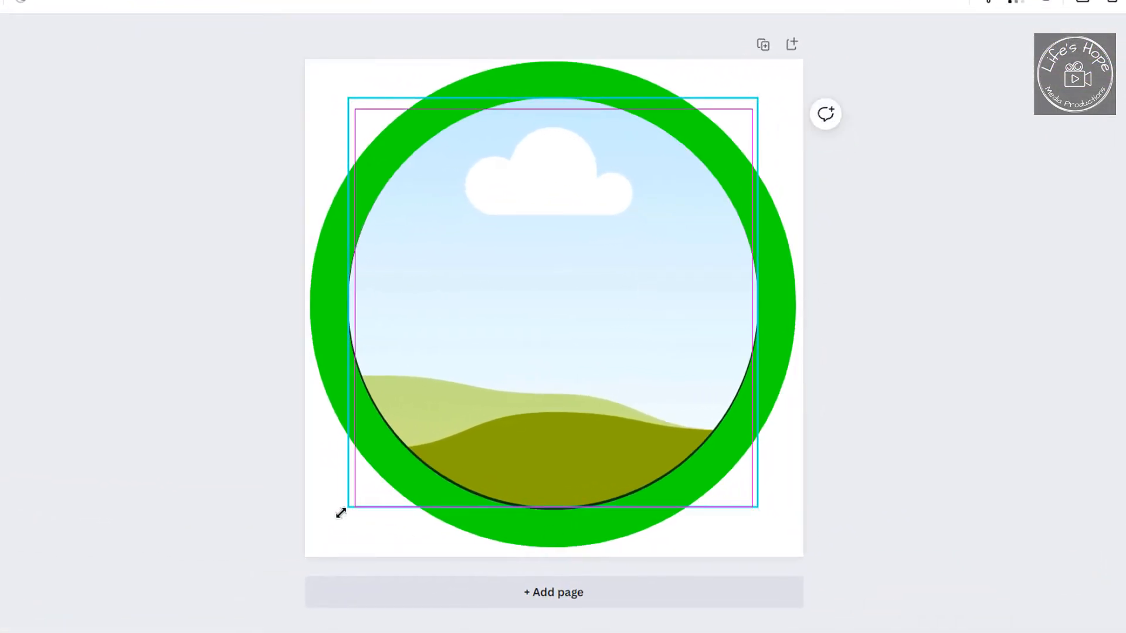
pyautogui.moveTo(344, 508); pyautogui.dragTo(344, 508)
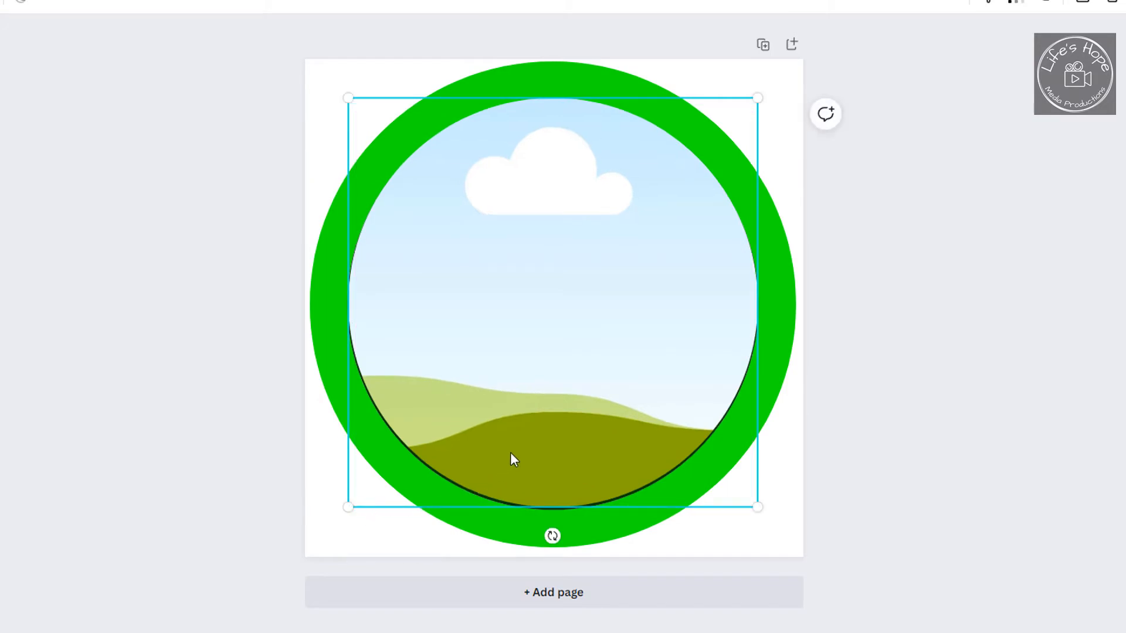
pyautogui.moveTo(546, 381); pyautogui.dragTo(546, 380)
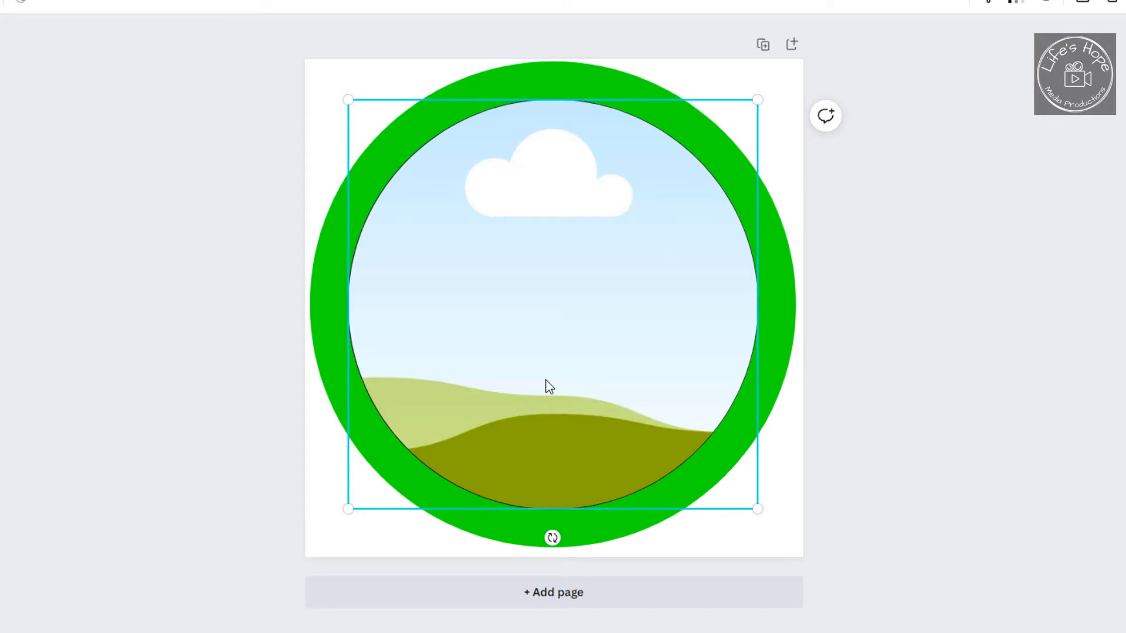
pyautogui.click(244, 357)
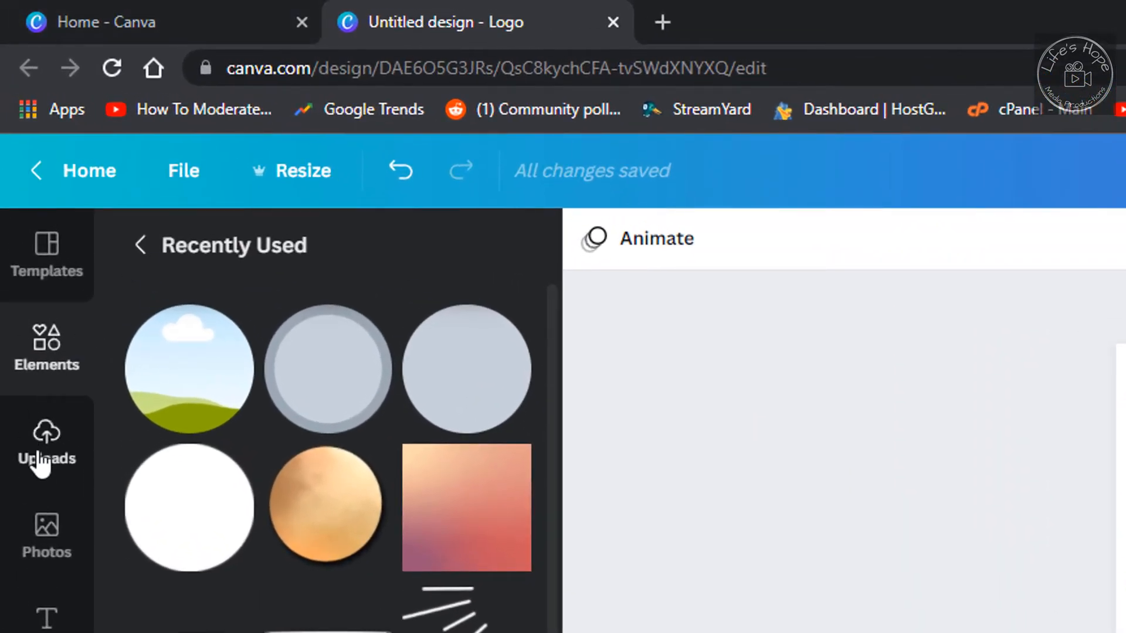
# - Fill the round frame with the uploaded portrait of the man in a grey shirt behind a microphone
pyautogui.click(44, 461)
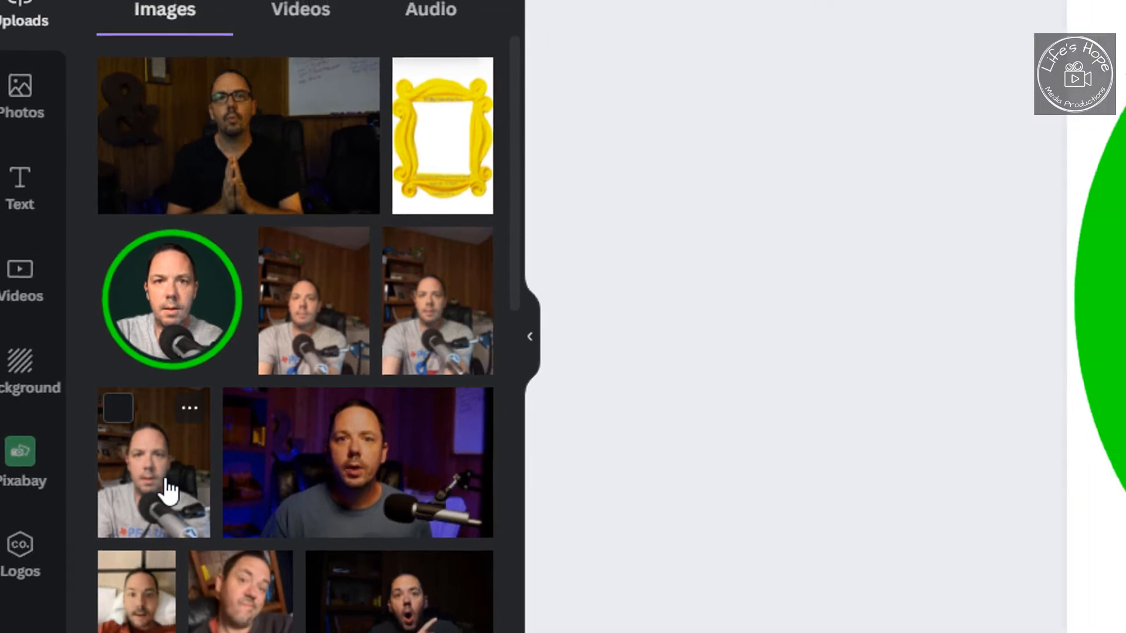
pyautogui.click(168, 491)
pyautogui.moveTo(465, 381); pyautogui.dragTo(477, 418)
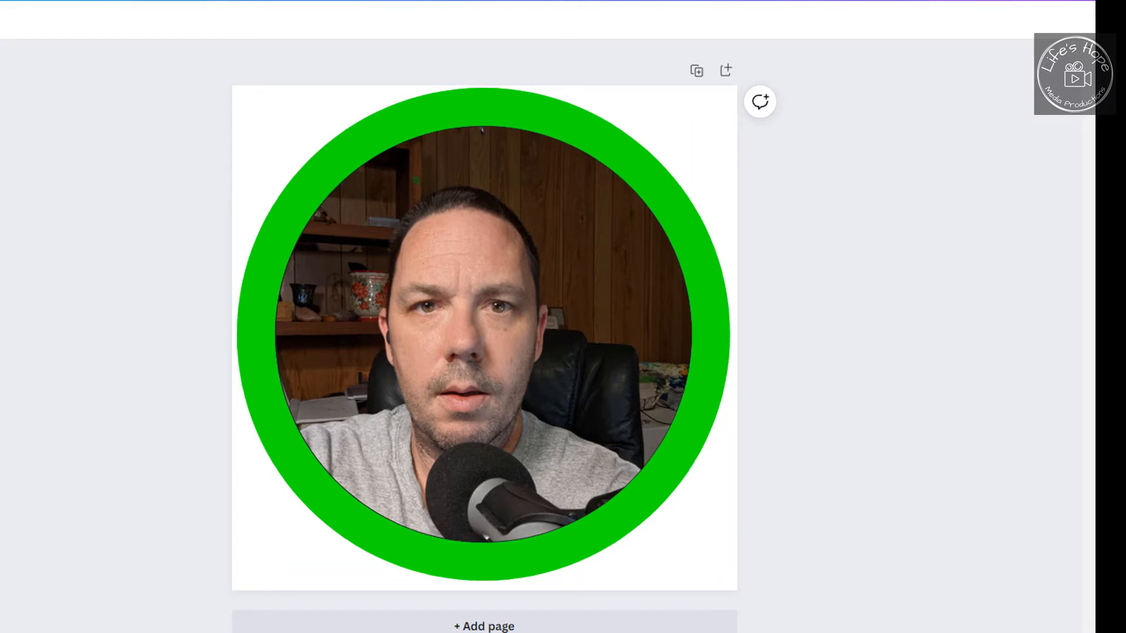
# - Remove the portrait's background with the BG Remover effect
pyautogui.click(488, 339)
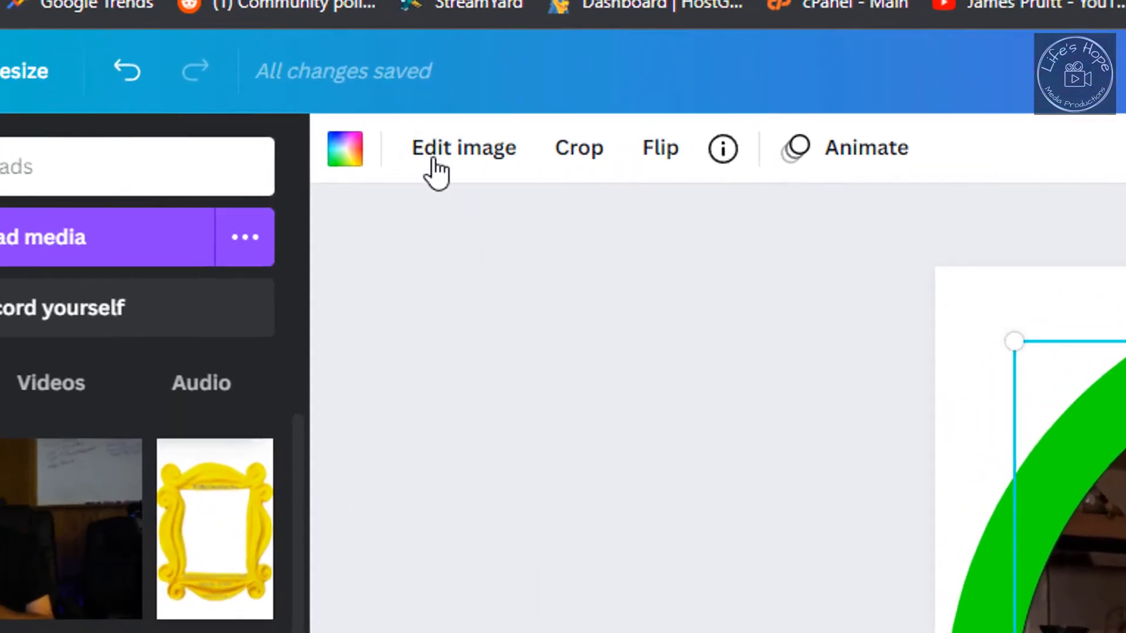
pyautogui.click(449, 154)
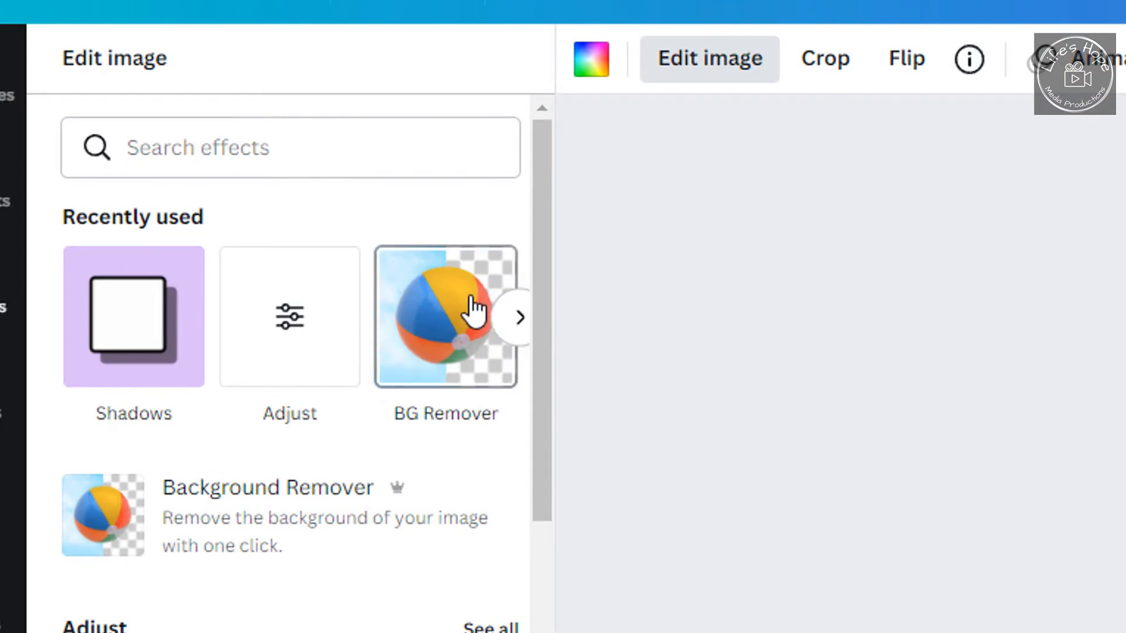
pyautogui.click(474, 310)
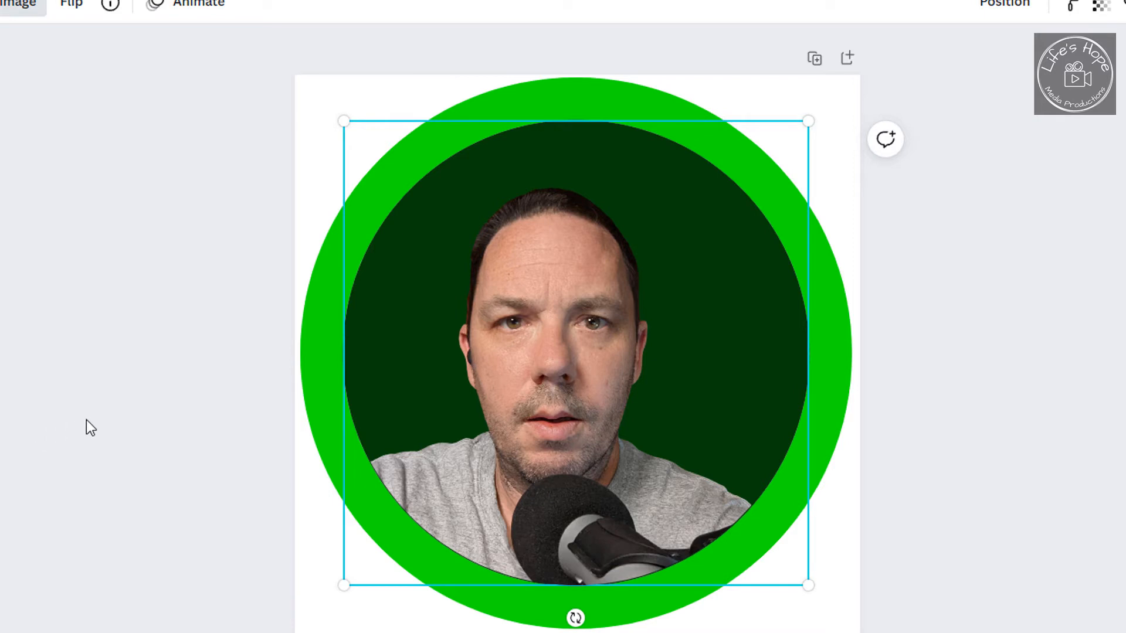
pyautogui.click(120, 430)
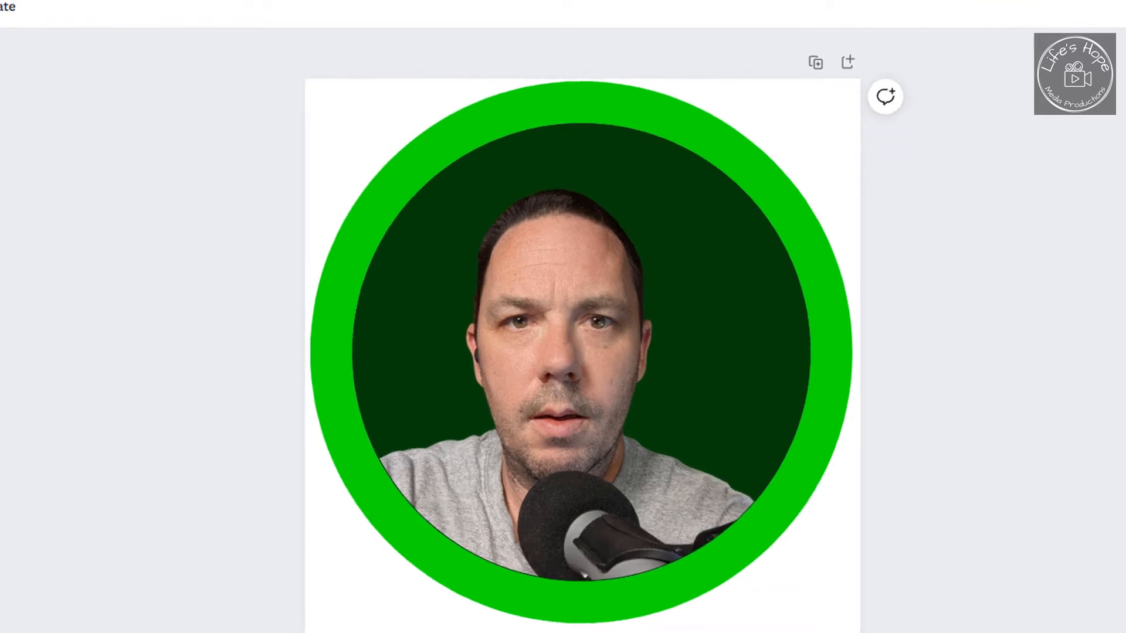
# - Enlarge the portrait inside its round frame and reposition it so the face is centered within the green ring
pyautogui.click(562, 511)
pyautogui.doubleClick(564, 509)
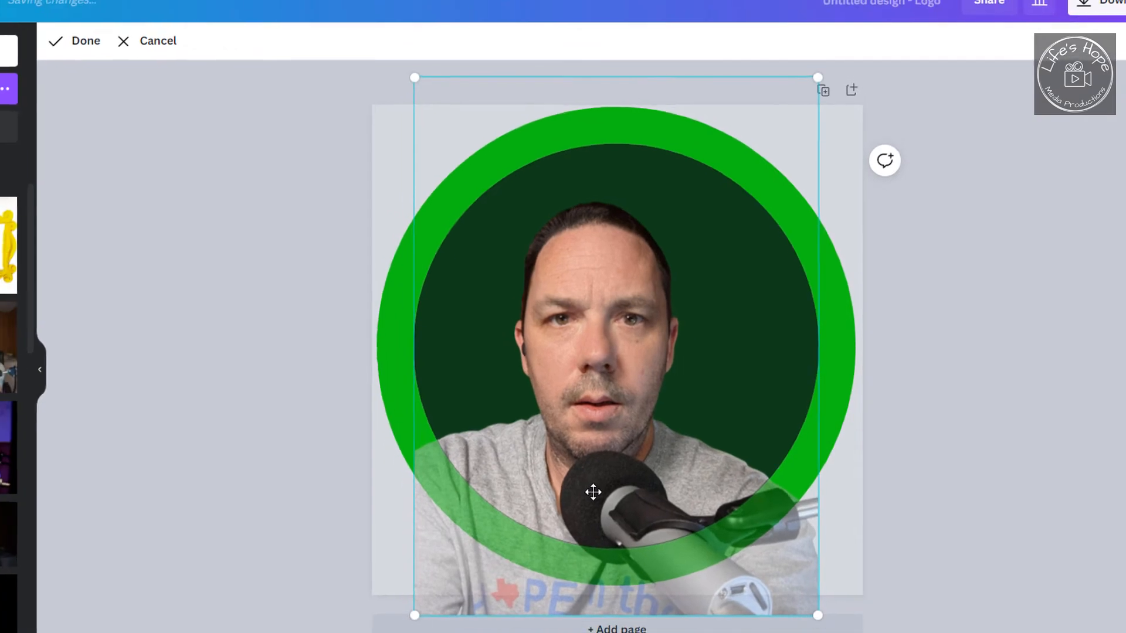
pyautogui.moveTo(610, 483); pyautogui.dragTo(628, 473)
pyautogui.moveTo(672, 444); pyautogui.dragTo(672, 444)
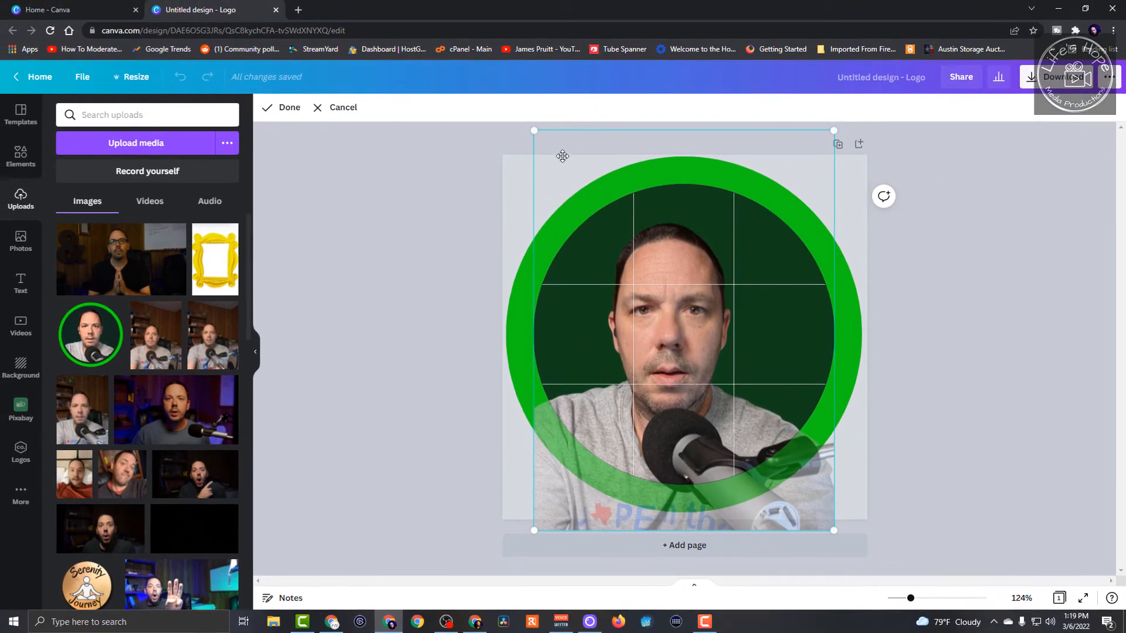
pyautogui.moveTo(535, 130); pyautogui.dragTo(304, 123)
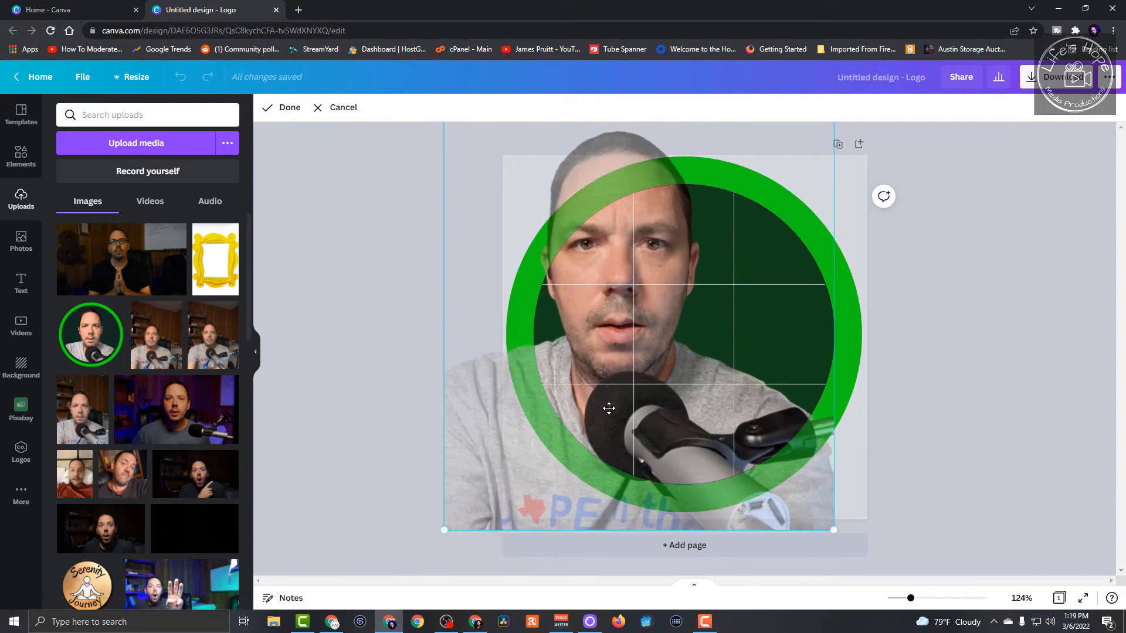
pyautogui.moveTo(609, 408); pyautogui.dragTo(702, 480)
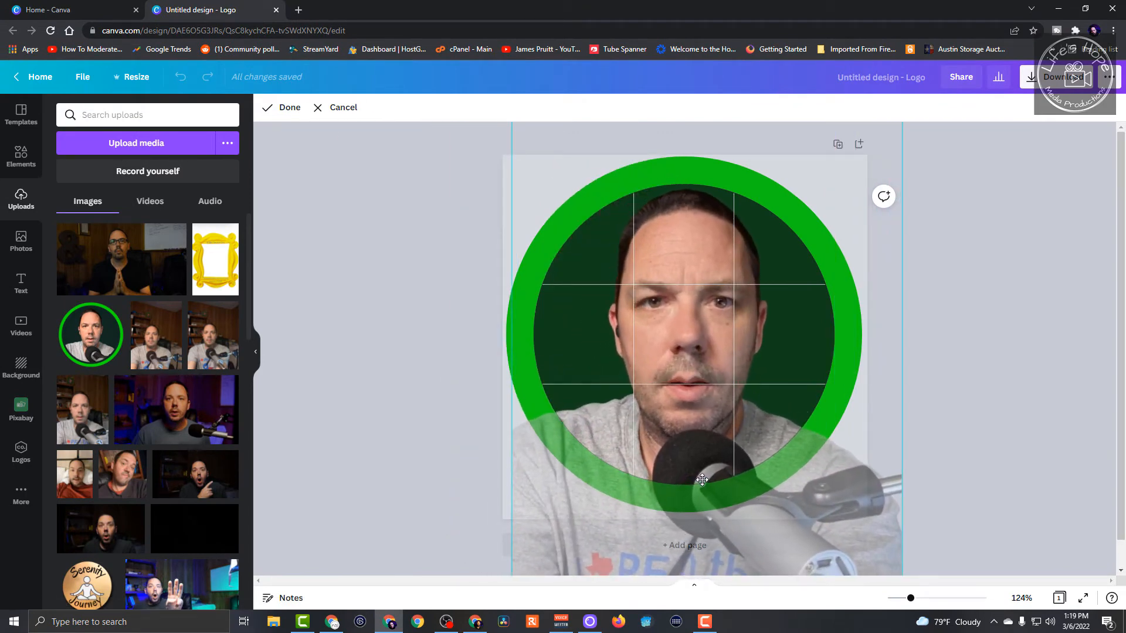
pyautogui.moveTo(701, 479); pyautogui.dragTo(703, 414)
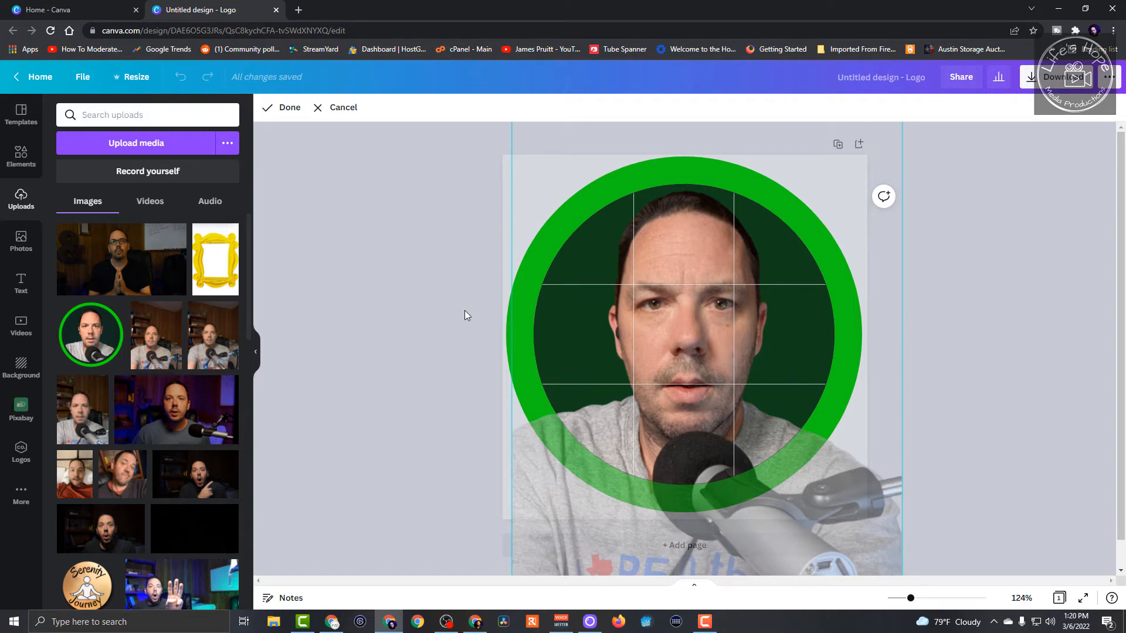
pyautogui.click(477, 322)
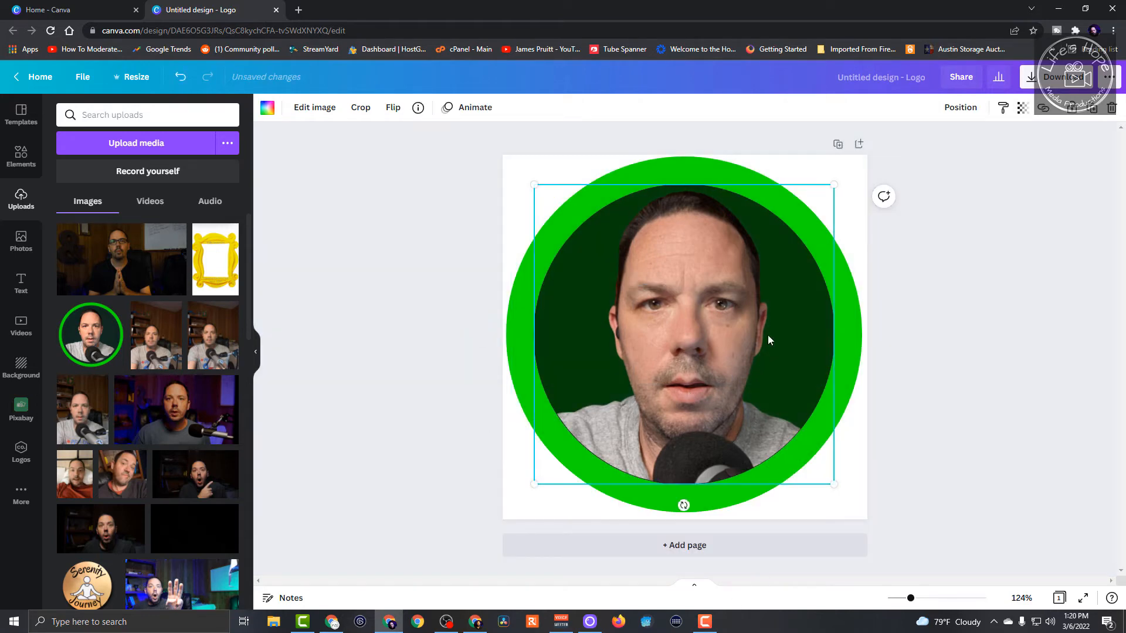
# - Adjust the framed portrait's brightness to 15, contrast to 36 and saturation to 18
pyautogui.click(310, 110)
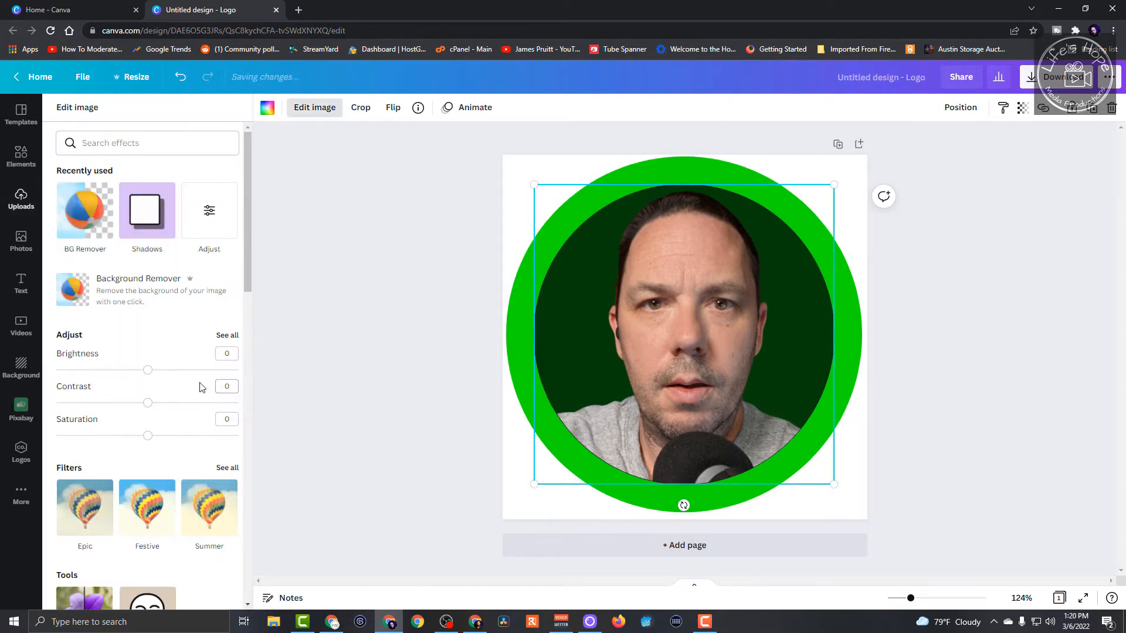
pyautogui.moveTo(147, 370); pyautogui.dragTo(161, 373)
pyautogui.click(229, 336)
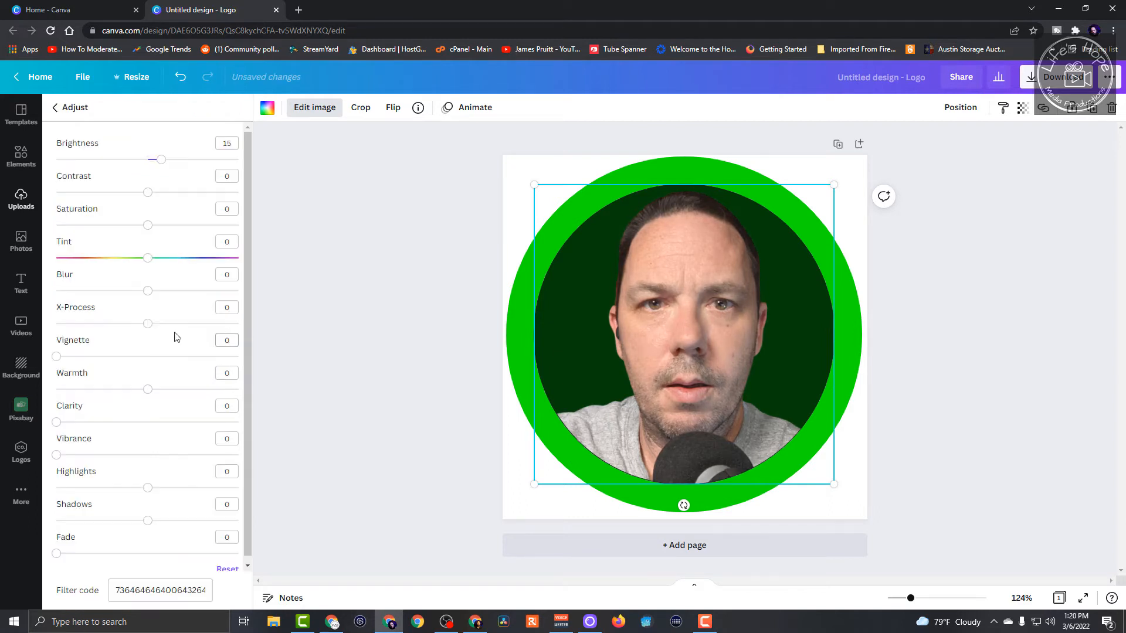
pyautogui.moveTo(148, 198); pyautogui.dragTo(166, 230)
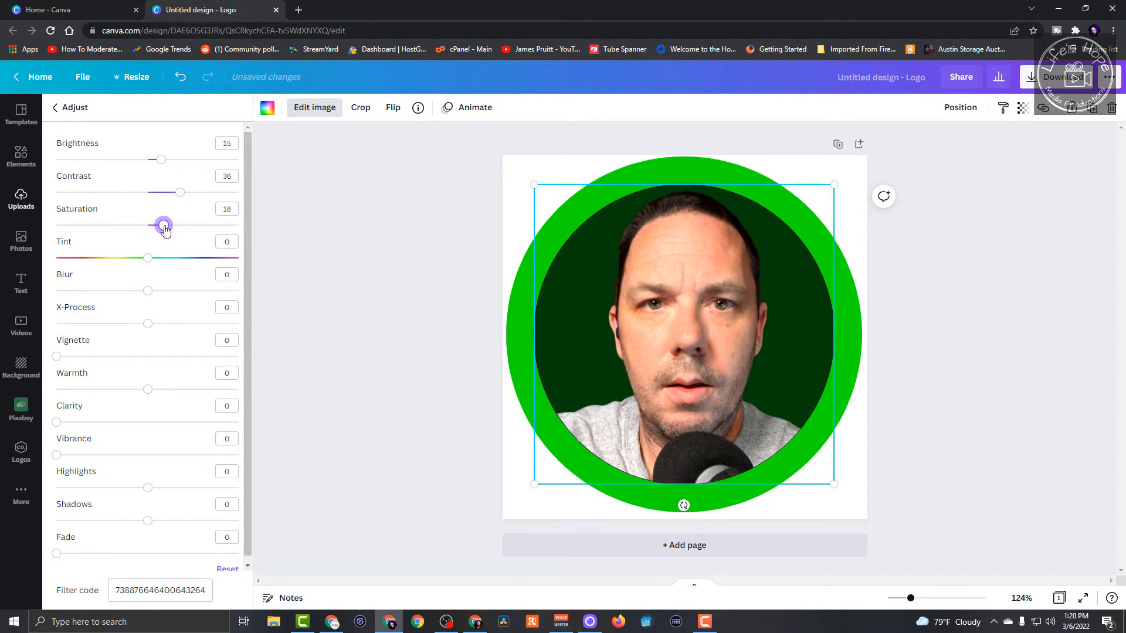
# - Sharpen the portrait slightly by setting its blur to -10
pyautogui.click(148, 292)
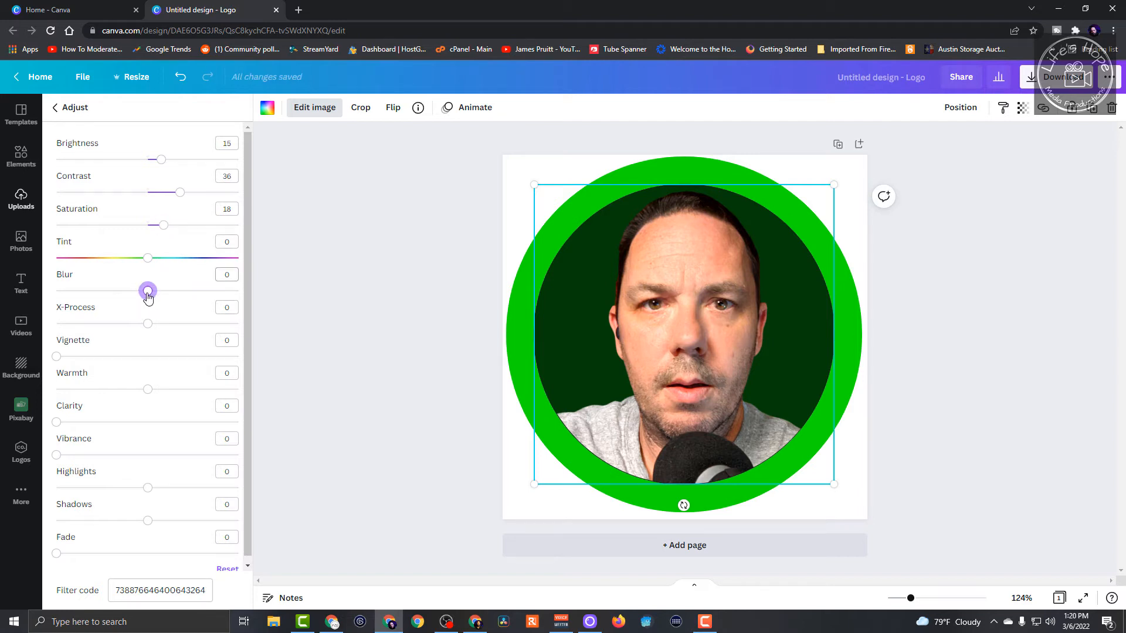
pyautogui.moveTo(149, 296)
pyautogui.mouseDown()
pyautogui.moveTo(178, 300)
pyautogui.moveTo(141, 307)
pyautogui.mouseUp()
pyautogui.moveTo(143, 294); pyautogui.dragTo(85, 306)
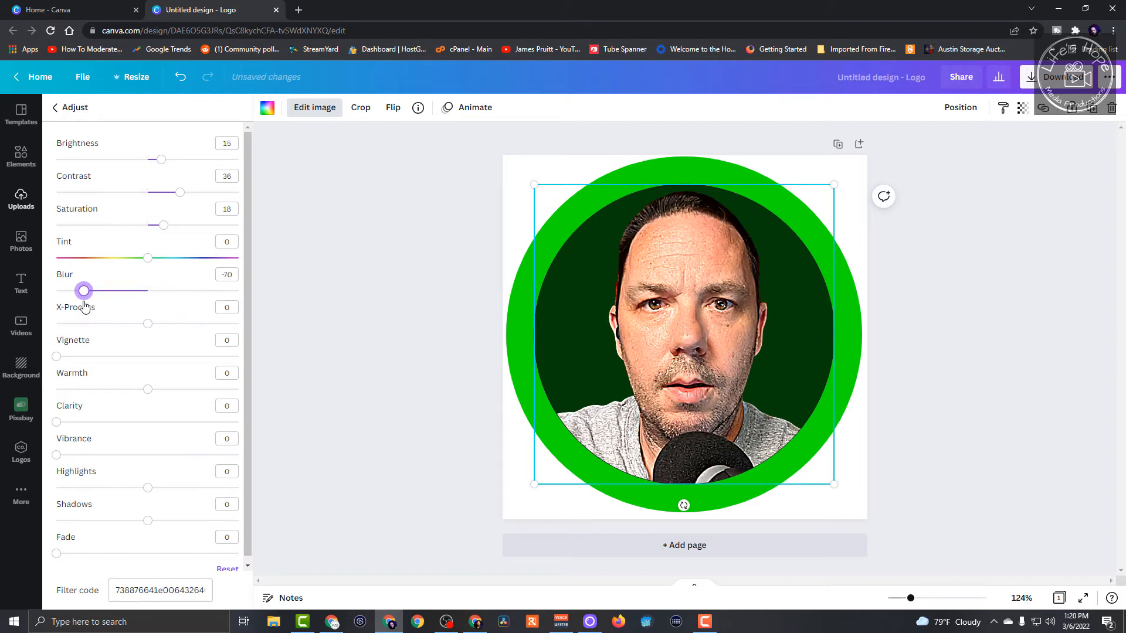
pyautogui.moveTo(84, 305); pyautogui.dragTo(140, 303)
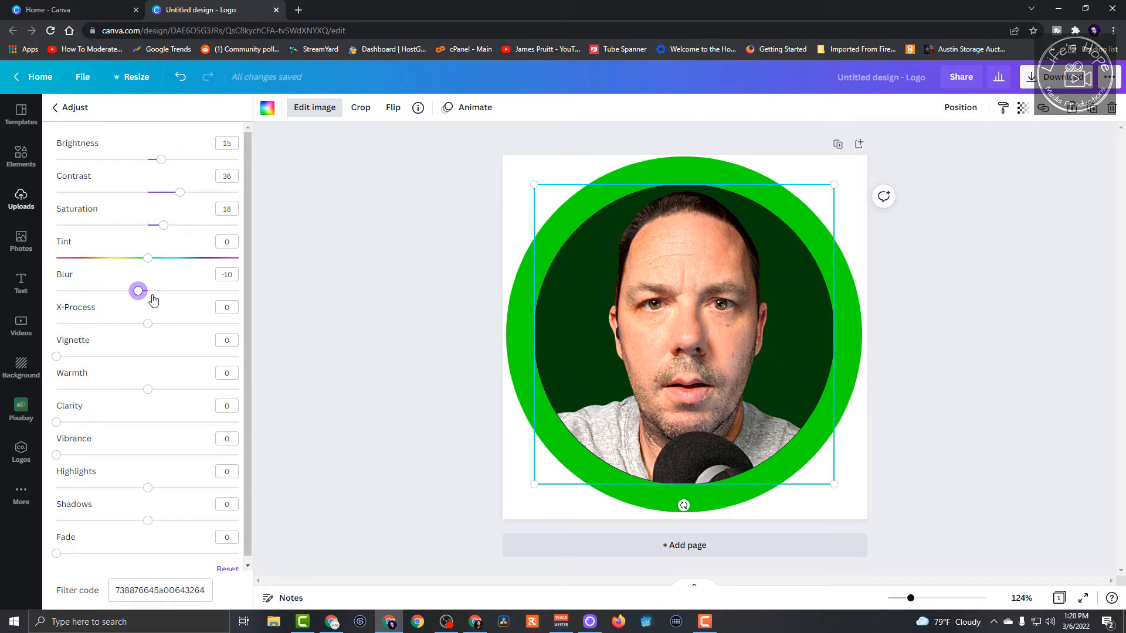
pyautogui.click(371, 359)
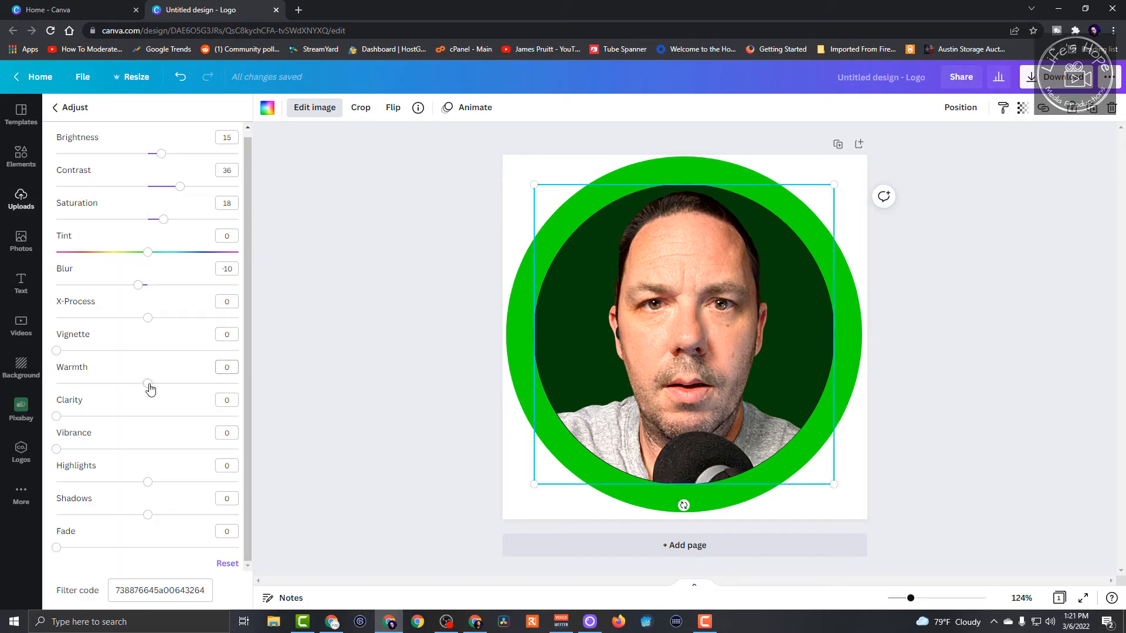
# - Set the portrait's warmth to 9, clarity to 12, vibrance to 8, highlights to -32 and shadows to 37
pyautogui.moveTo(150, 389)
pyautogui.mouseDown()
pyautogui.moveTo(195, 387)
pyautogui.moveTo(145, 387)
pyautogui.moveTo(157, 391)
pyautogui.mouseUp()
pyautogui.moveTo(57, 449); pyautogui.dragTo(99, 459)
pyautogui.moveTo(89, 458); pyautogui.dragTo(70, 458)
pyautogui.moveTo(149, 487); pyautogui.dragTo(182, 528)
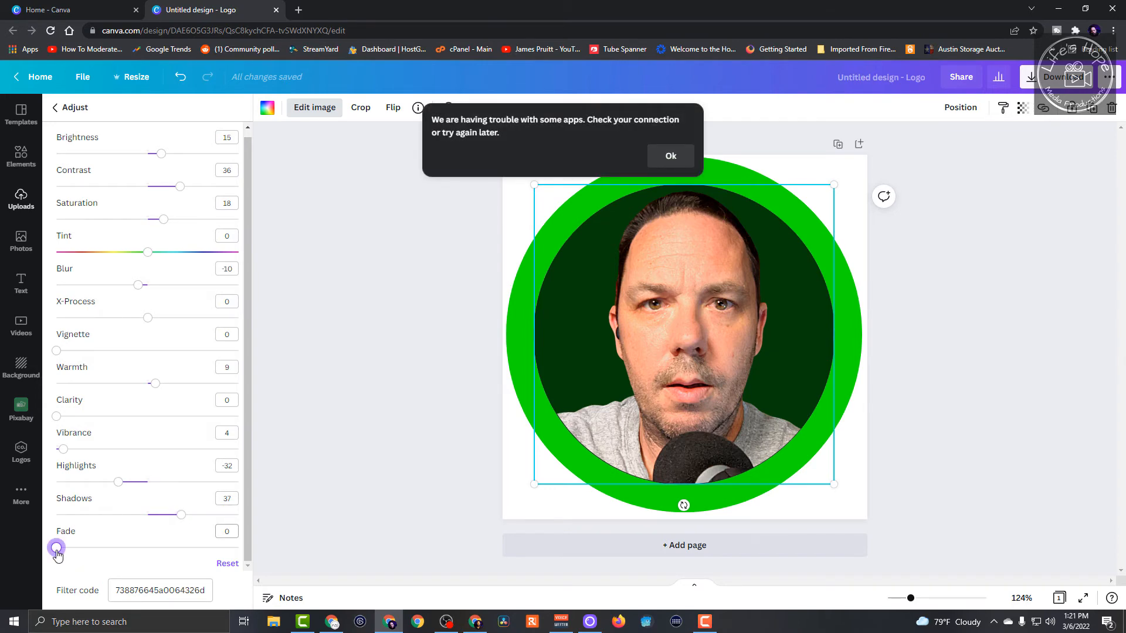
pyautogui.moveTo(56, 548); pyautogui.dragTo(9, 562)
pyautogui.moveTo(57, 417)
pyautogui.mouseDown()
pyautogui.moveTo(88, 417)
pyautogui.moveTo(78, 416)
pyautogui.mouseUp()
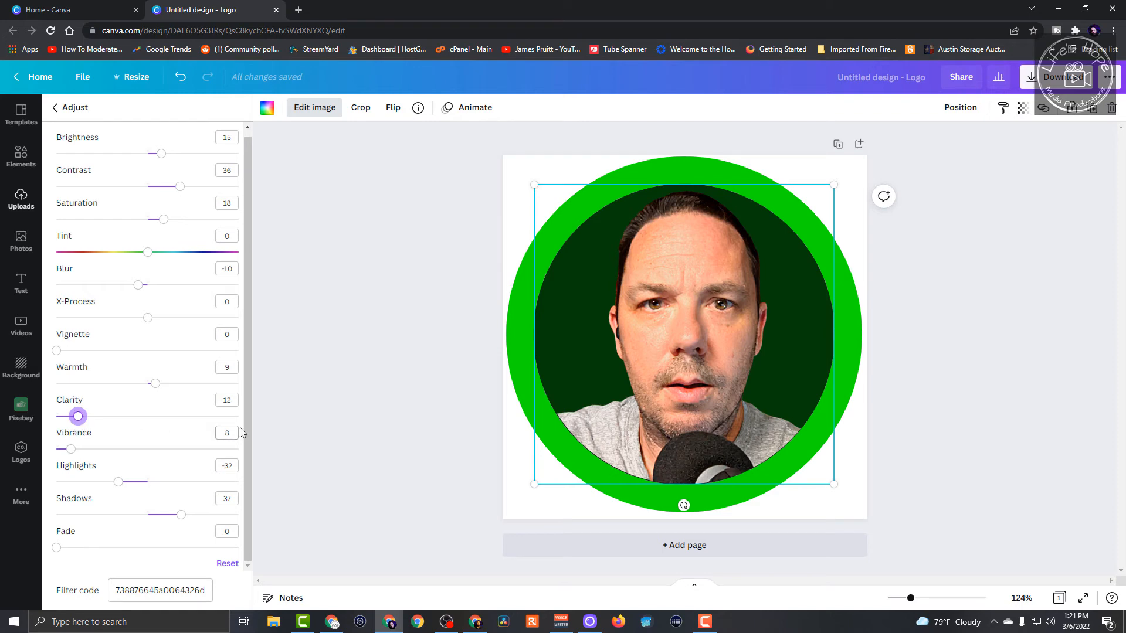
pyautogui.click(428, 432)
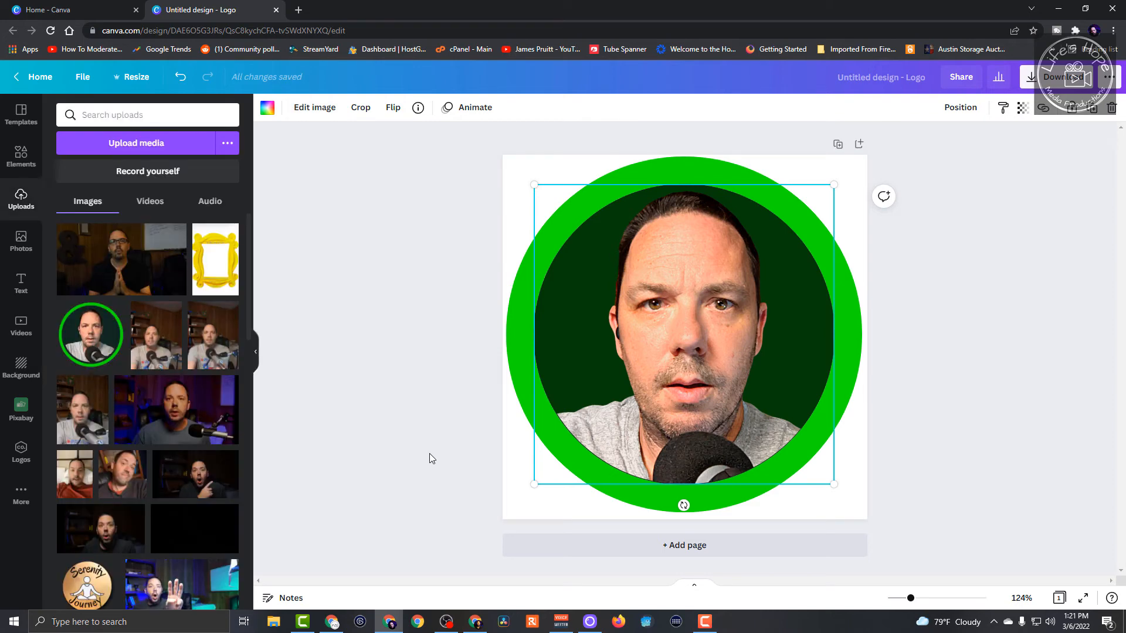
pyautogui.click(978, 426)
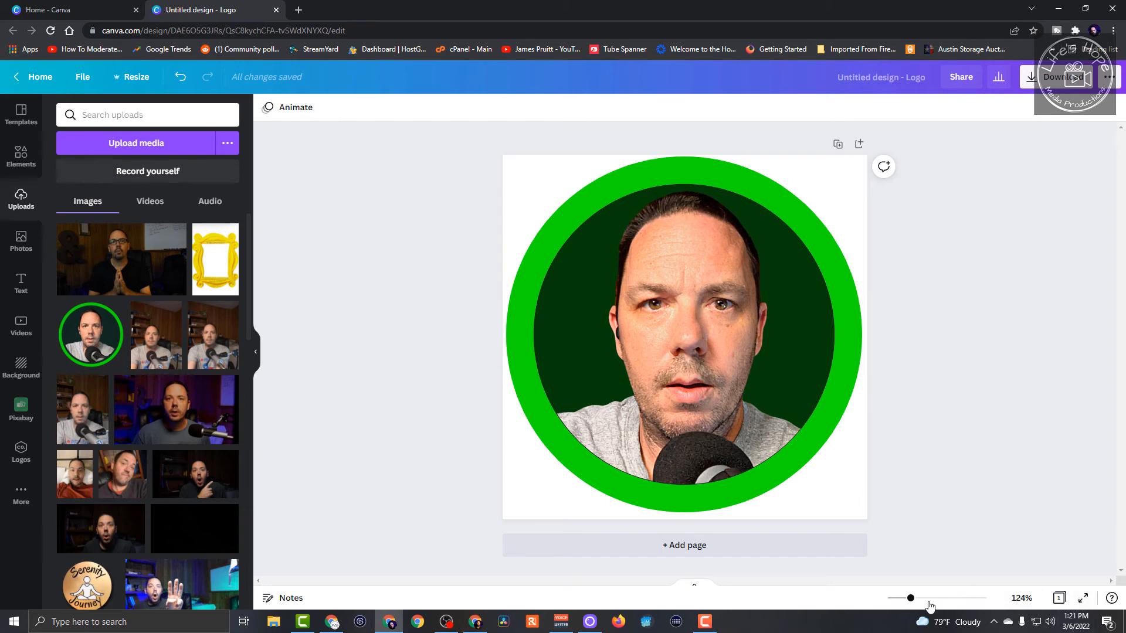
# - Preview the profile picture at a small size and download it as a PNG with a transparent background
pyautogui.moveTo(910, 600); pyautogui.dragTo(890, 613)
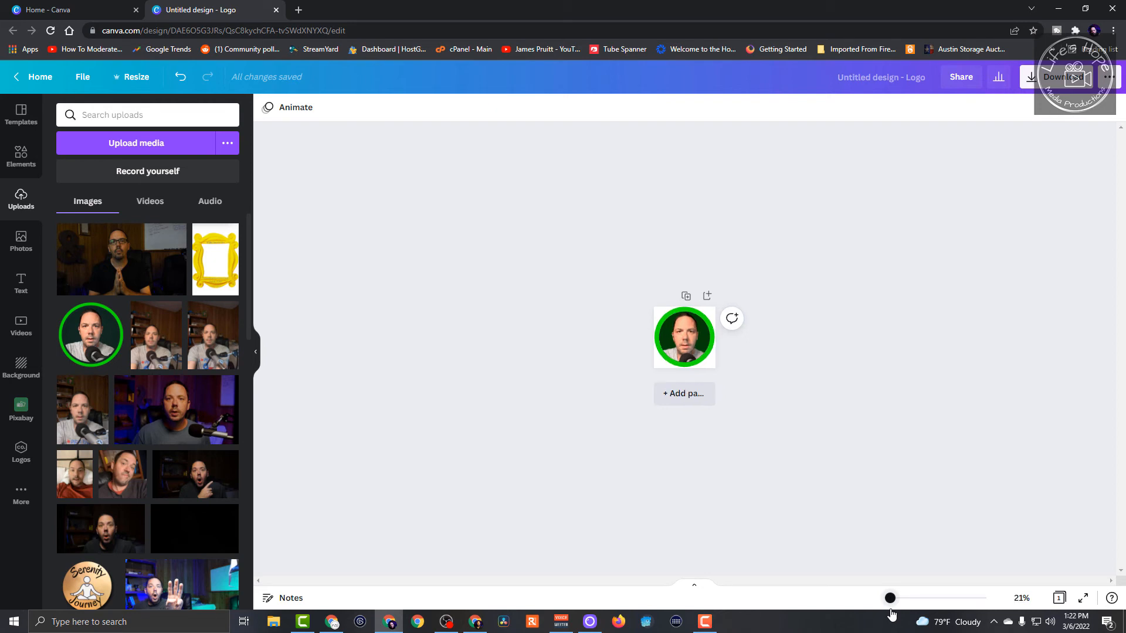
pyautogui.moveTo(892, 614)
pyautogui.mouseDown()
pyautogui.moveTo(929, 611)
pyautogui.moveTo(903, 612)
pyautogui.mouseUp()
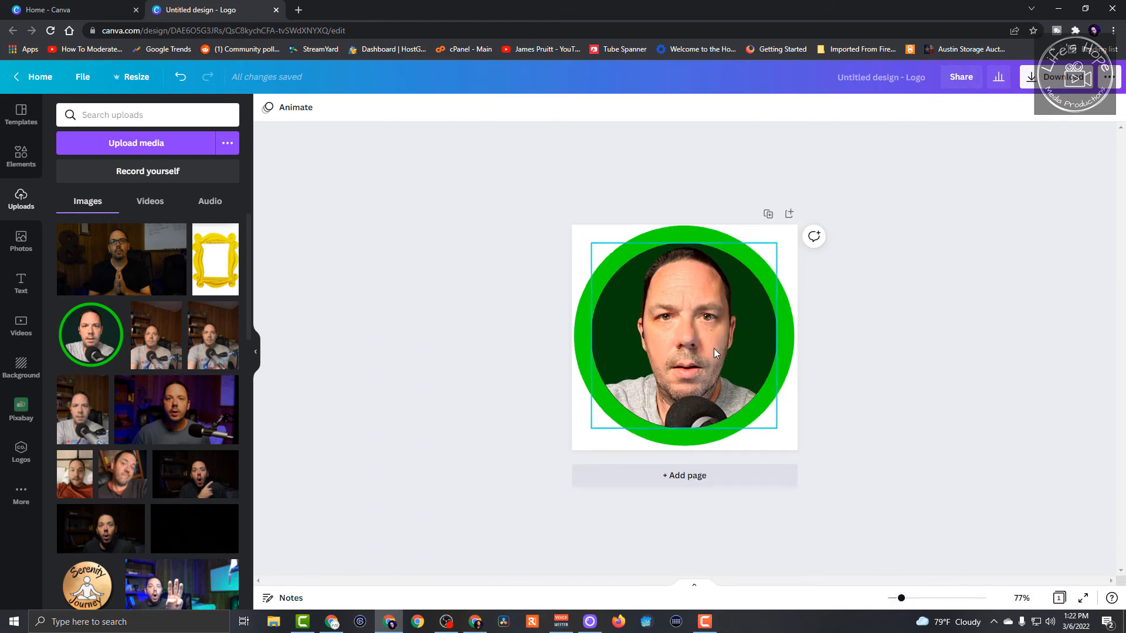
pyautogui.click(1060, 82)
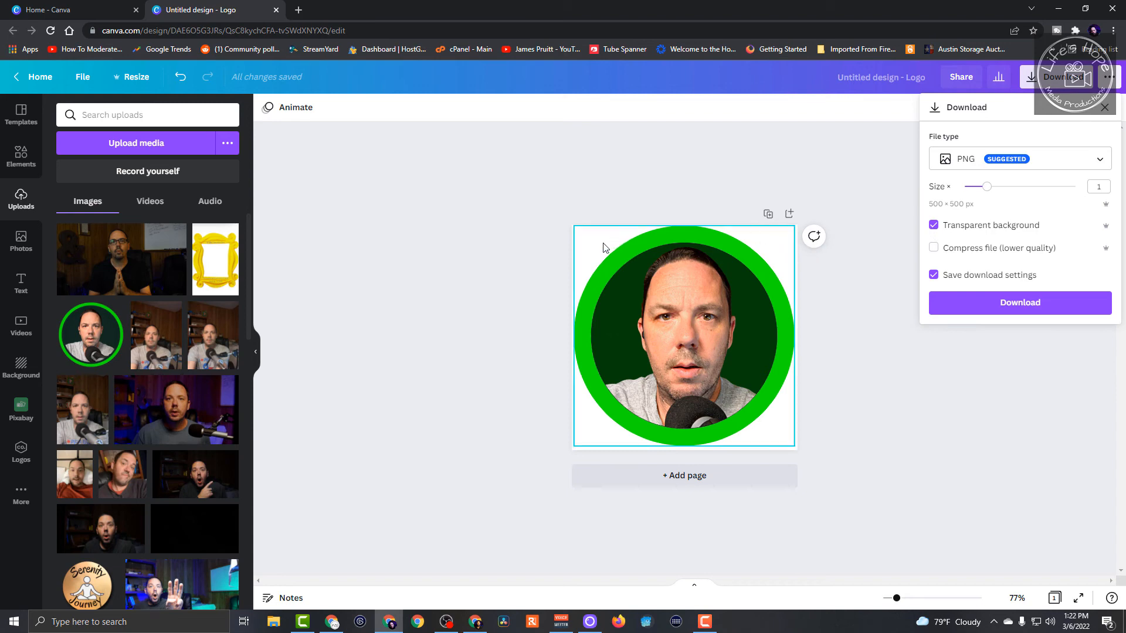
pyautogui.click(1032, 306)
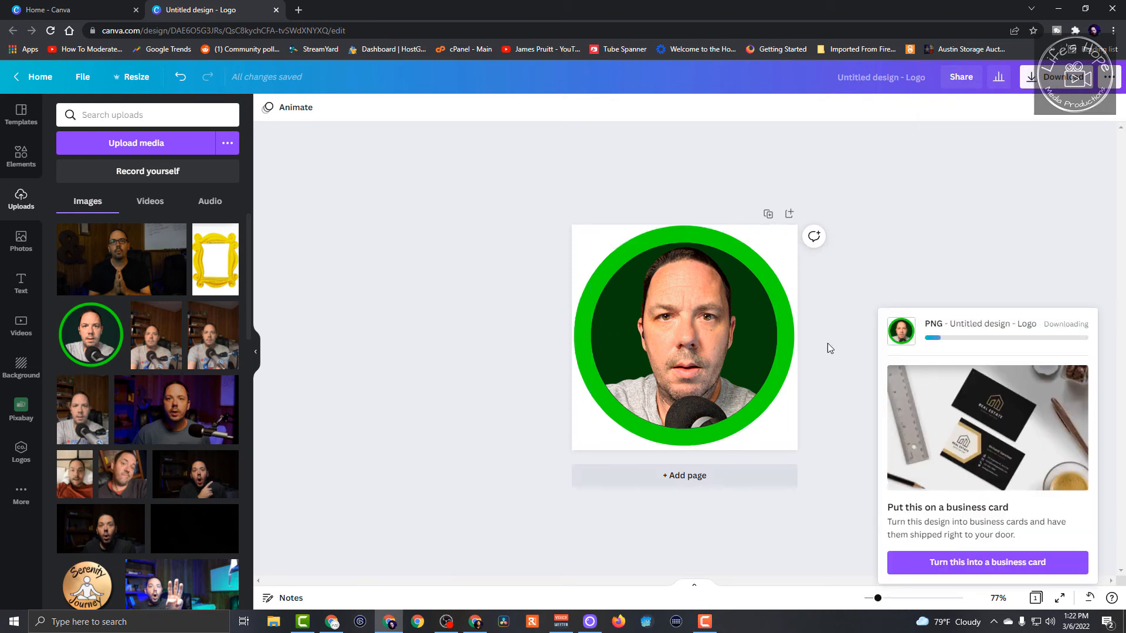